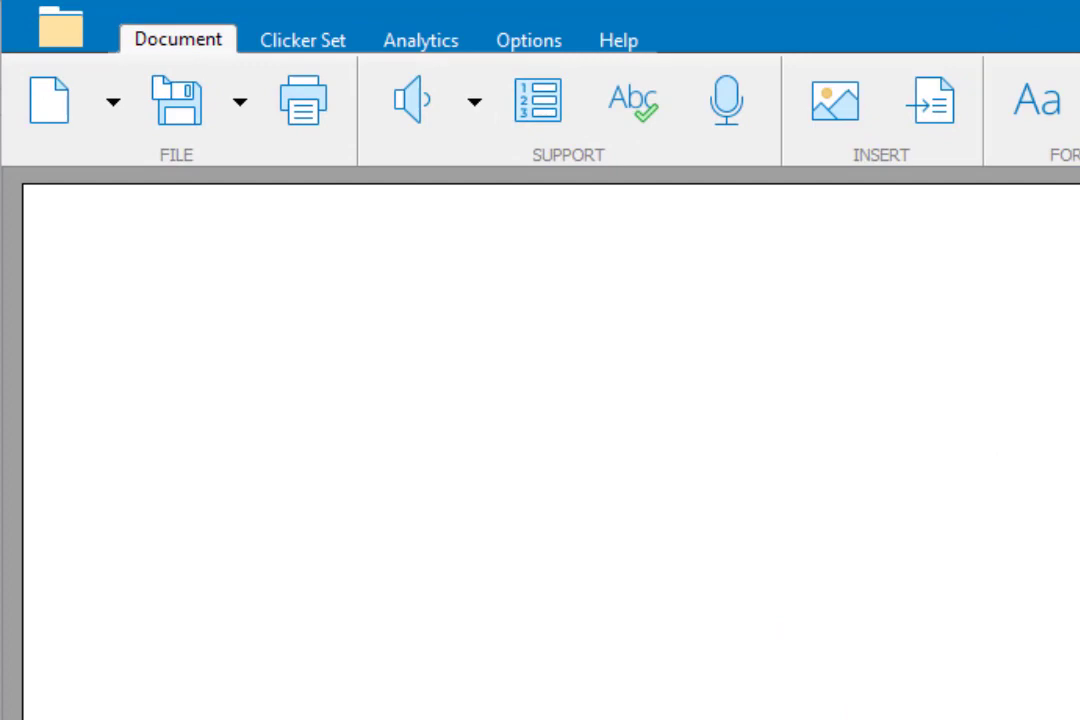
# Create a new Clicker Set from the Blank Clicker Book template
pyautogui.click(440, 60)
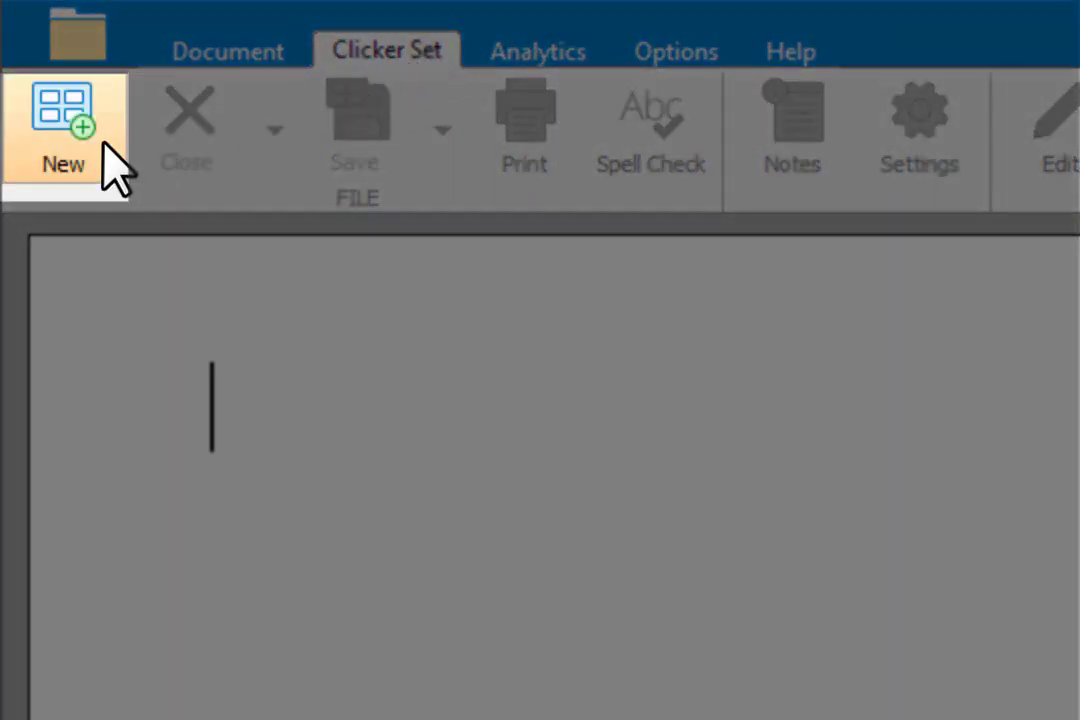
pyautogui.click(104, 145)
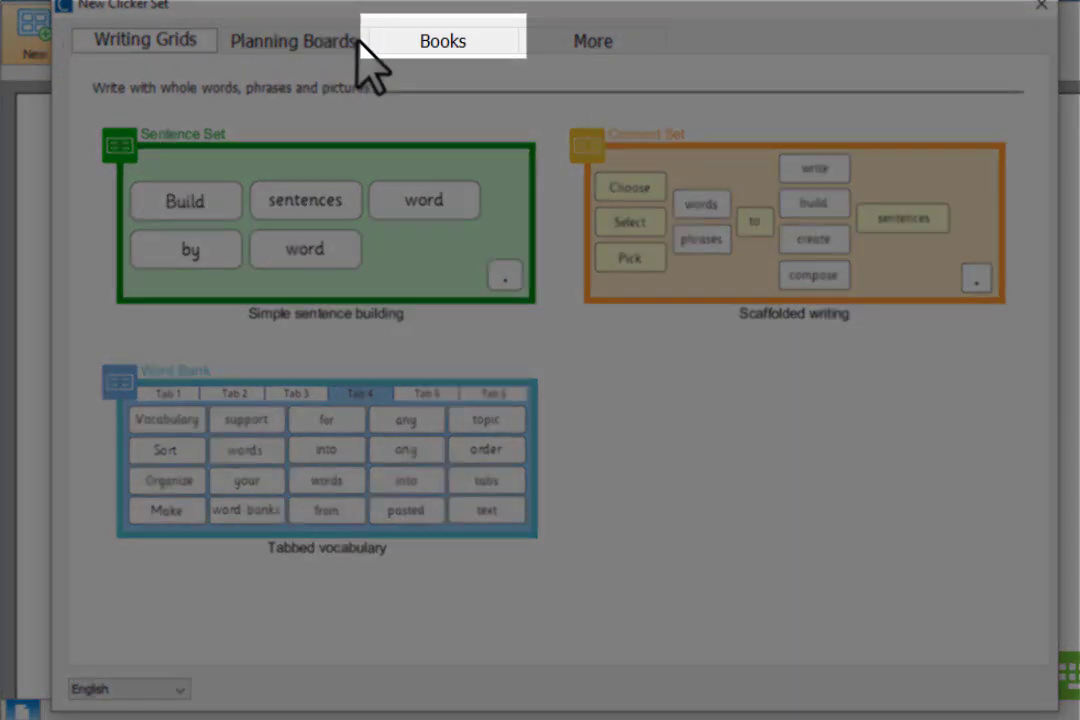
pyautogui.click(493, 42)
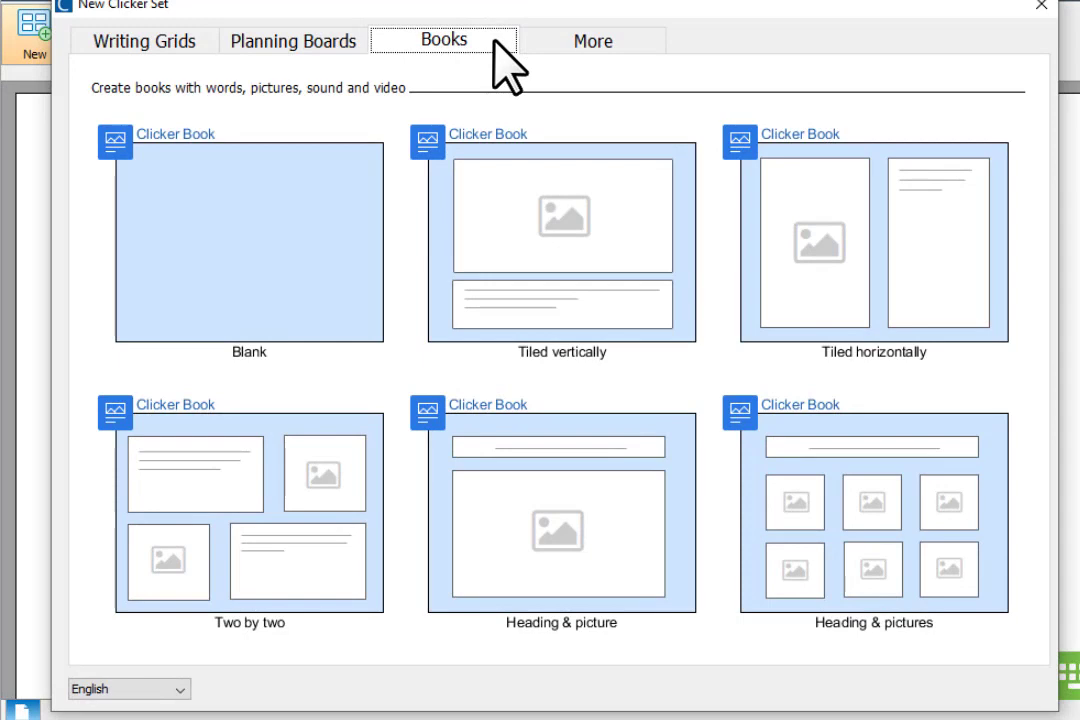
pyautogui.click(350, 335)
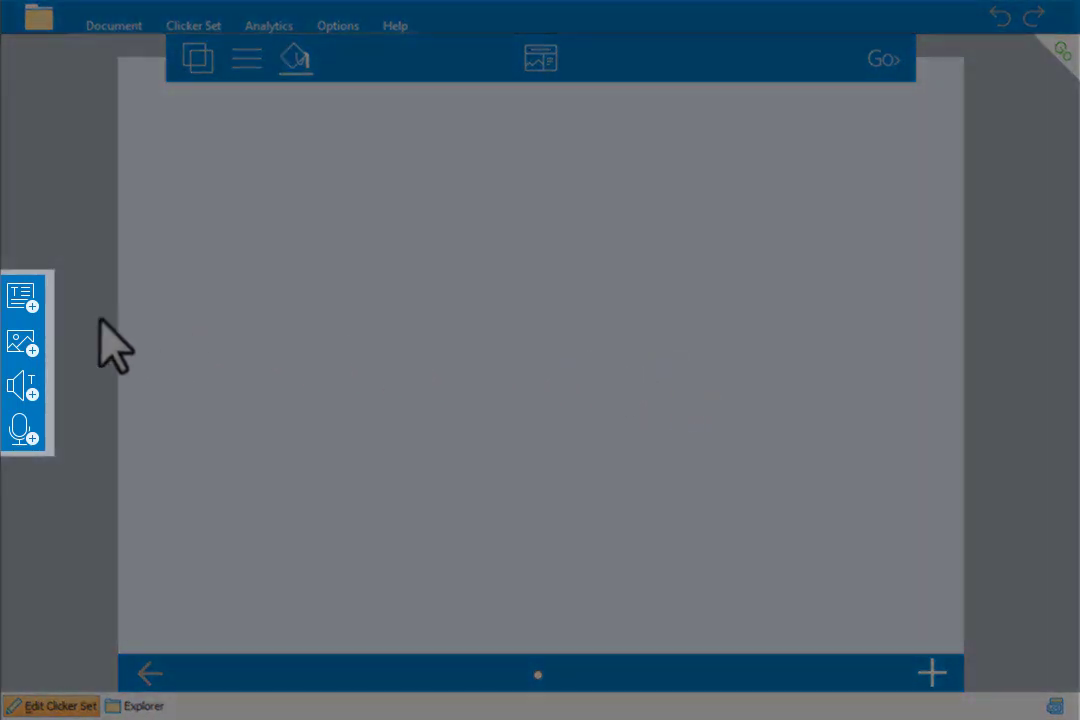
# Add a text box to the blank page, enlarge it and place it in the page's upper right area
pyautogui.click(29, 310)
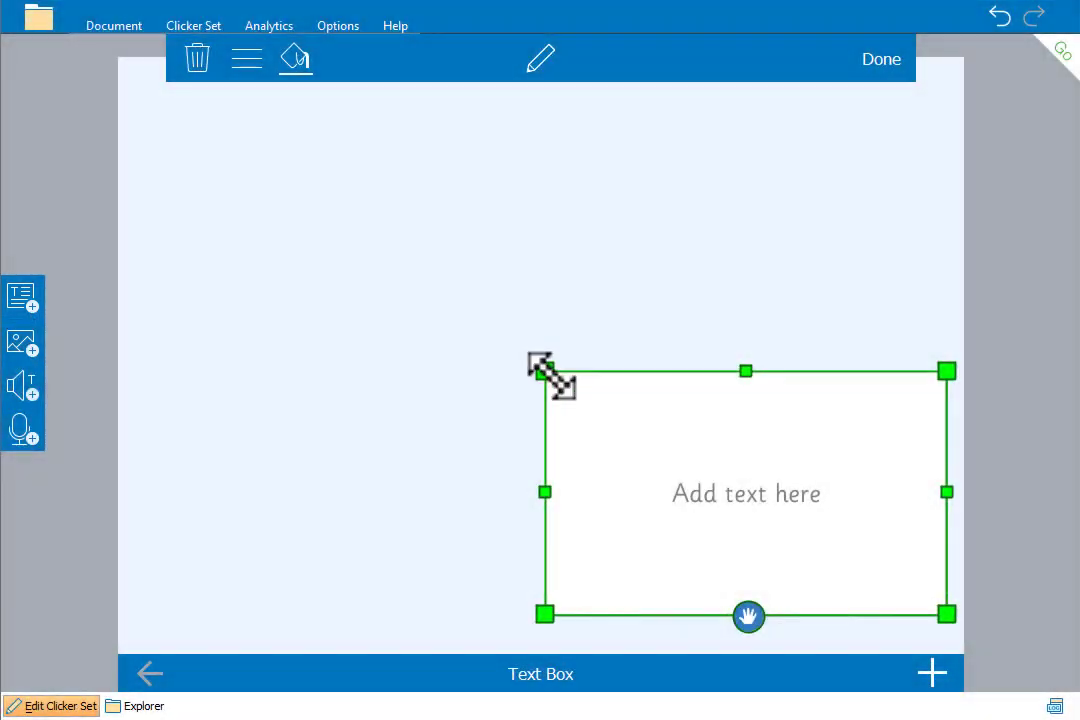
pyautogui.moveTo(545, 374); pyautogui.dragTo(530, 246)
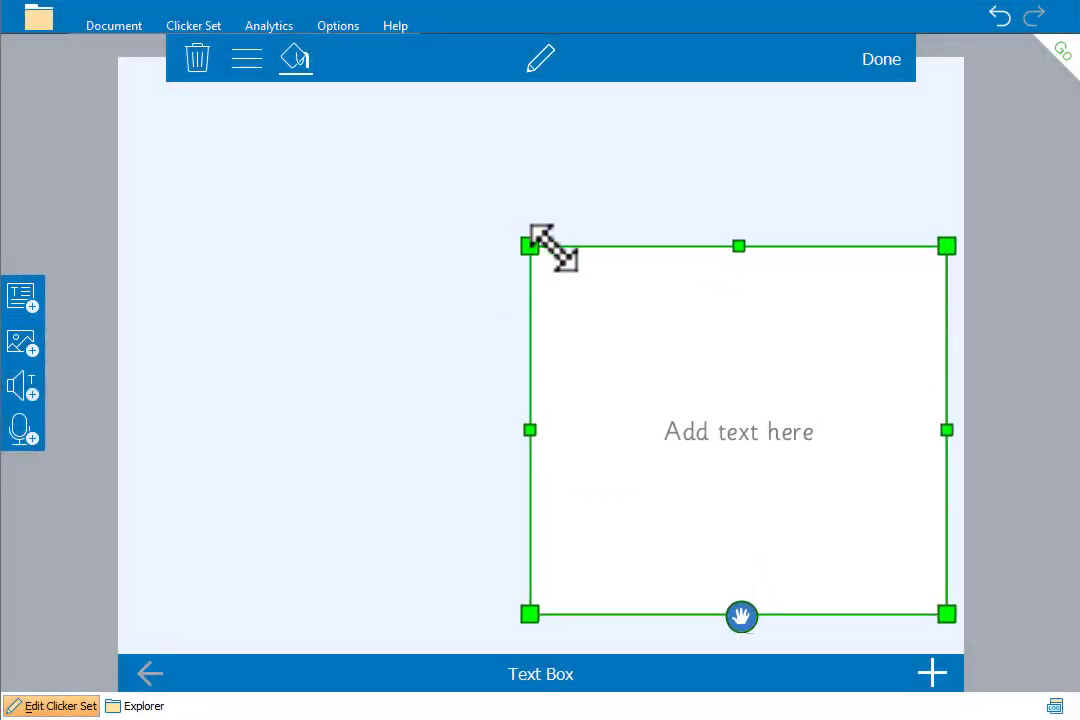
pyautogui.moveTo(742, 620); pyautogui.dragTo(729, 472)
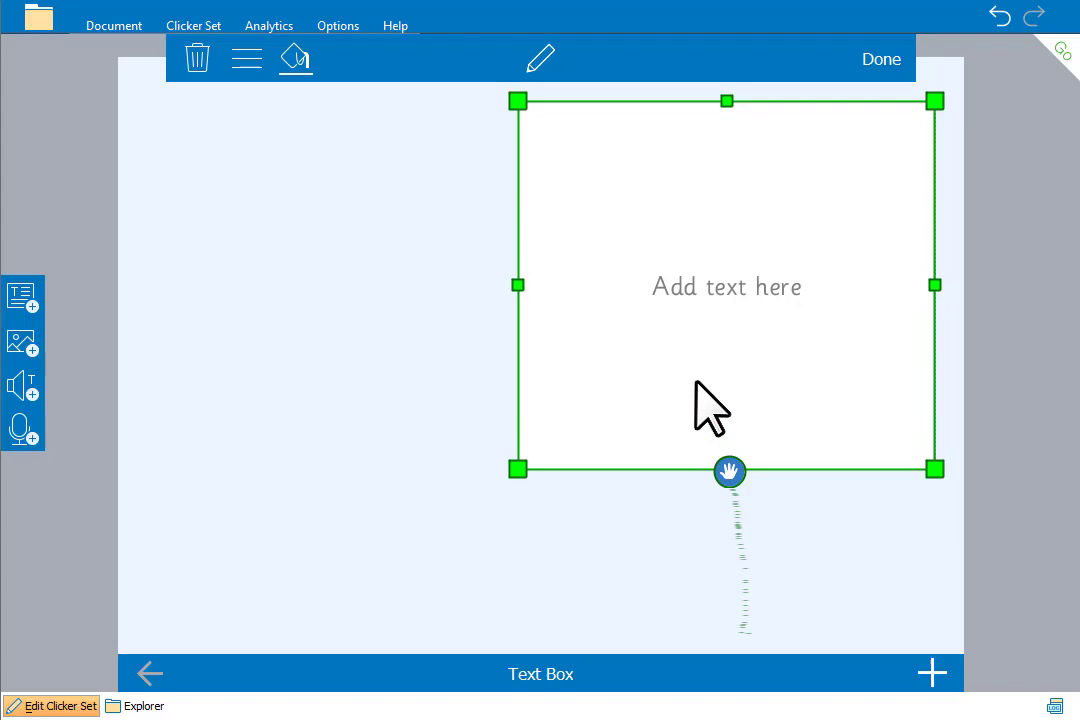
# Paste the copied paragraph beginning "Reptiles are cold-blooded animals." into the new text box
pyautogui.click(676, 338)
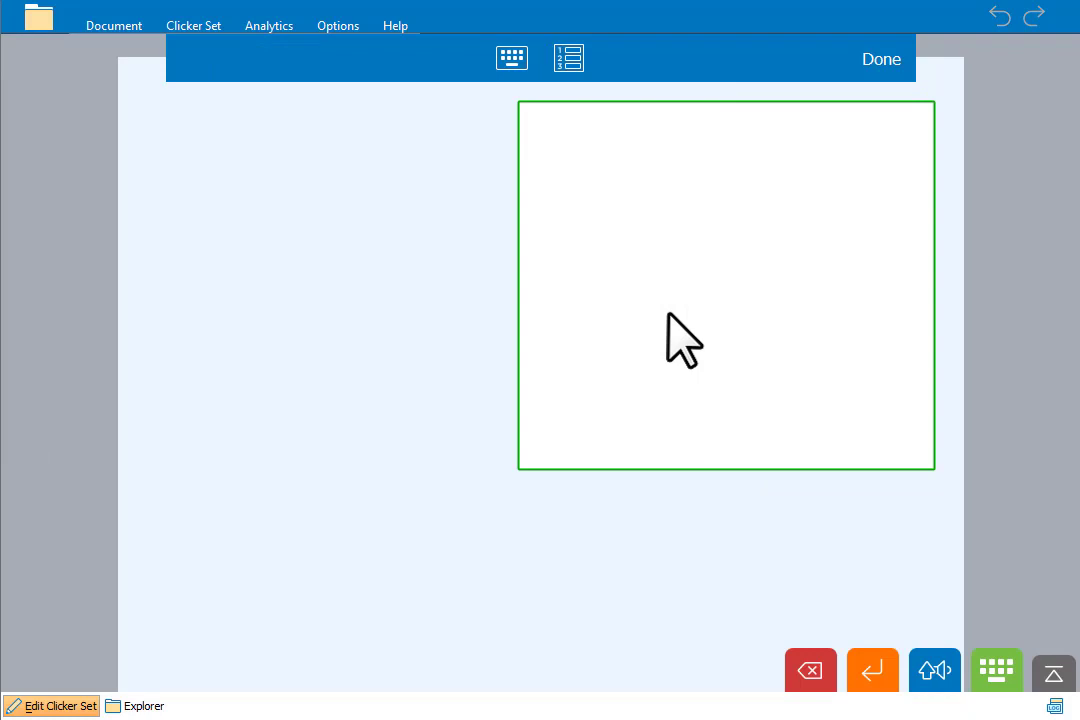
pyautogui.hotkey('ctrl', 'v')
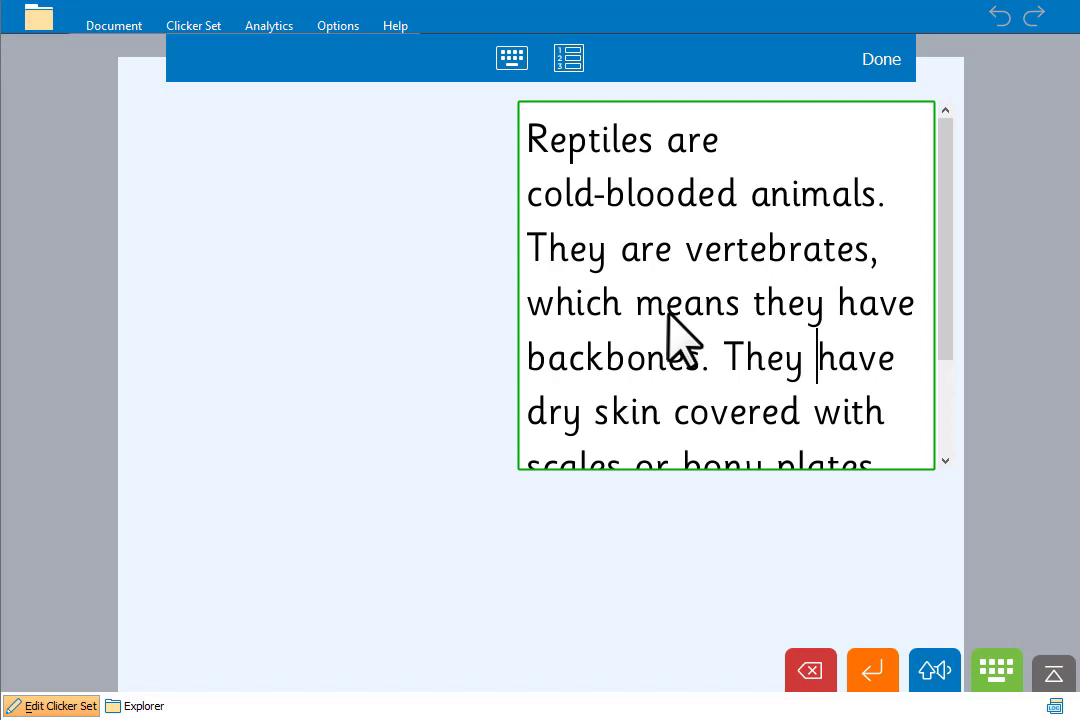
pyautogui.click(880, 60)
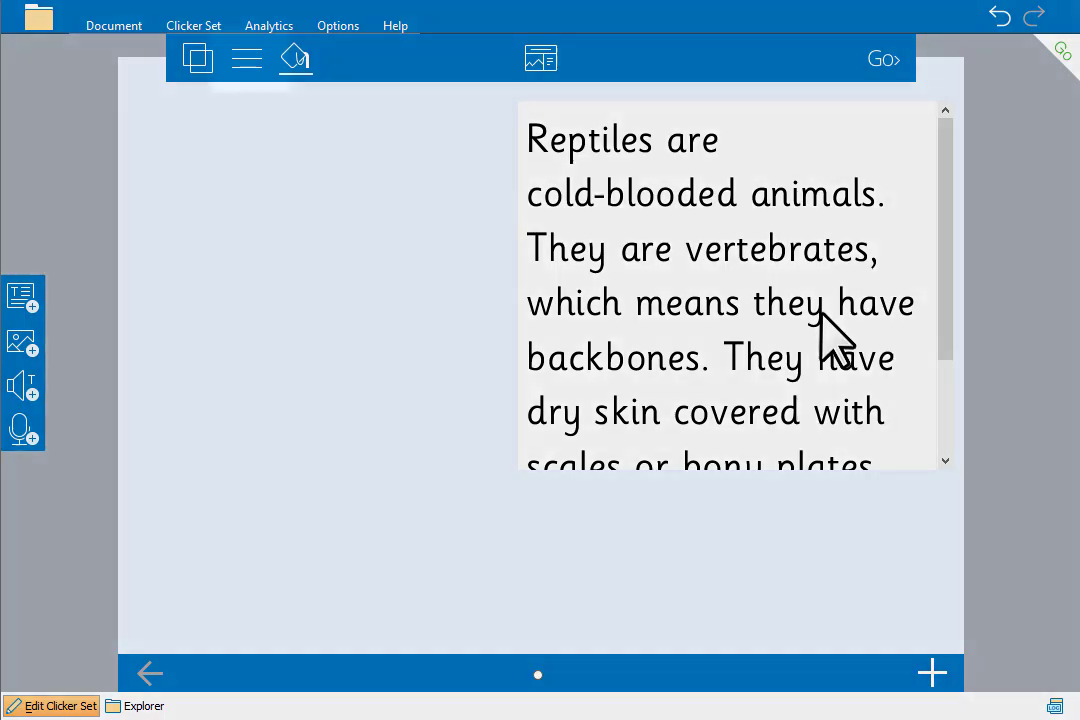
# Set the text size of the "Reptiles are cold-blooded animals" text box to a custom 40
pyautogui.click(822, 325)
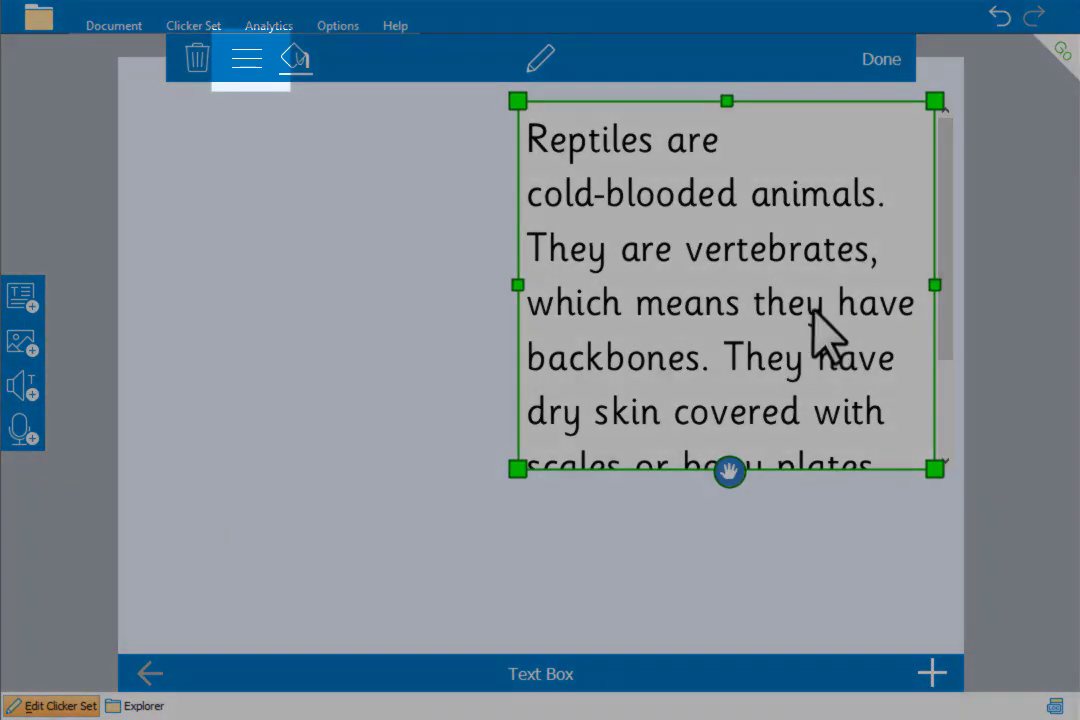
pyautogui.click(250, 62)
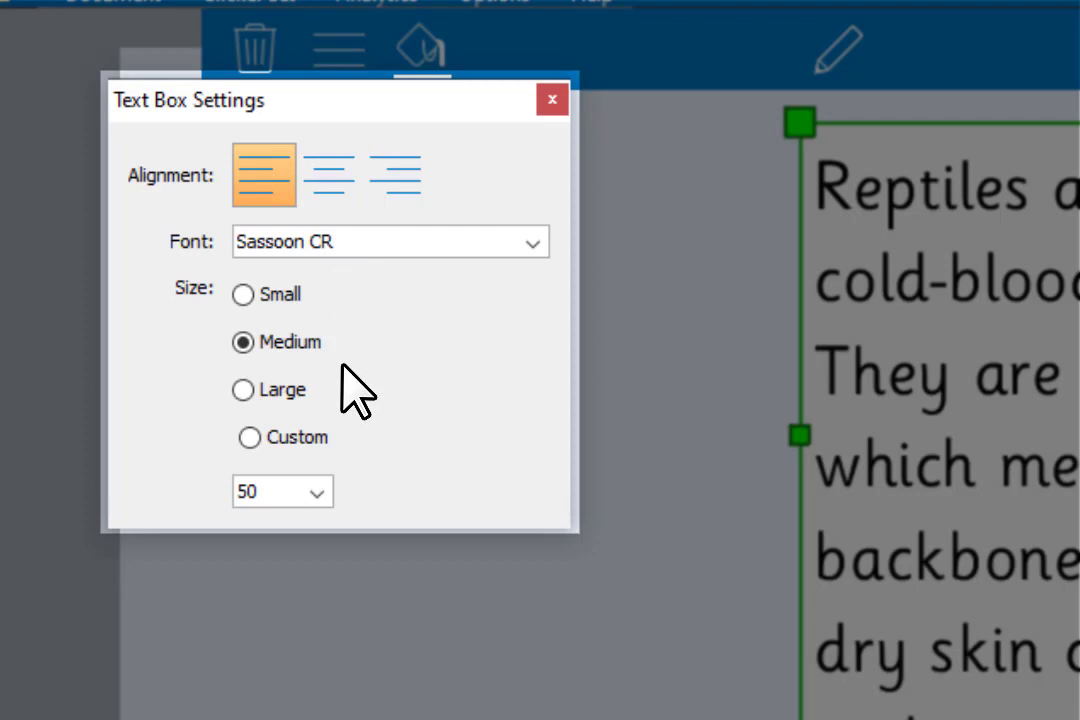
pyautogui.click(270, 494)
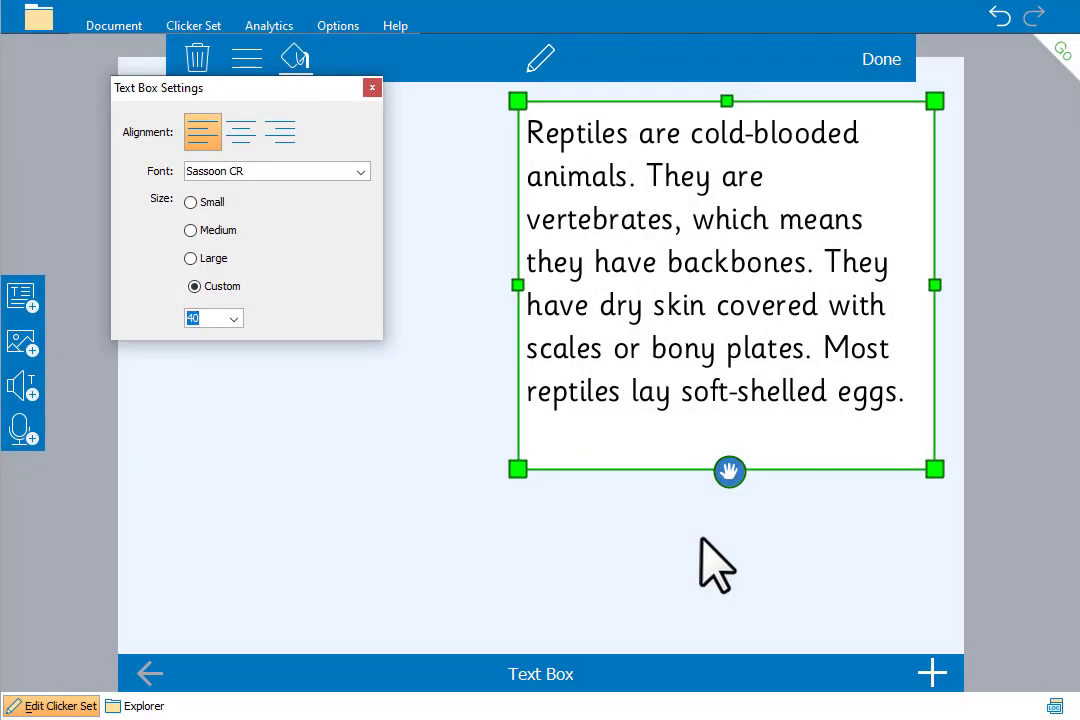
pyautogui.click(715, 565)
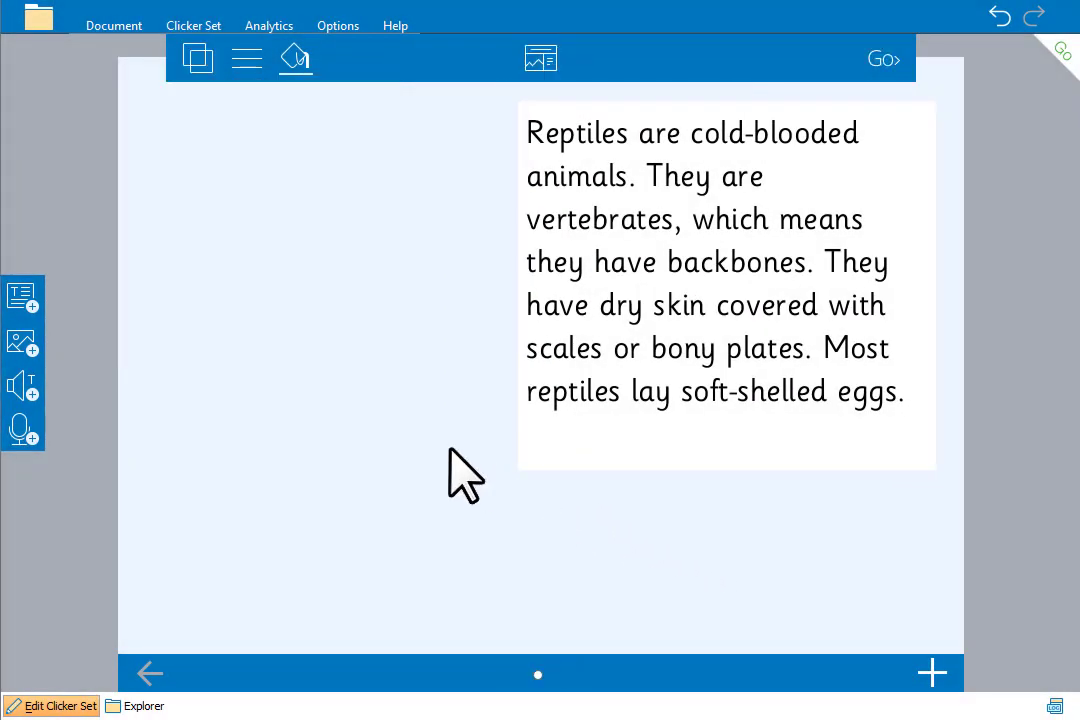
# Add a second text box and reshape it into a wide, shallow box along the lower part of the page
pyautogui.click(22, 296)
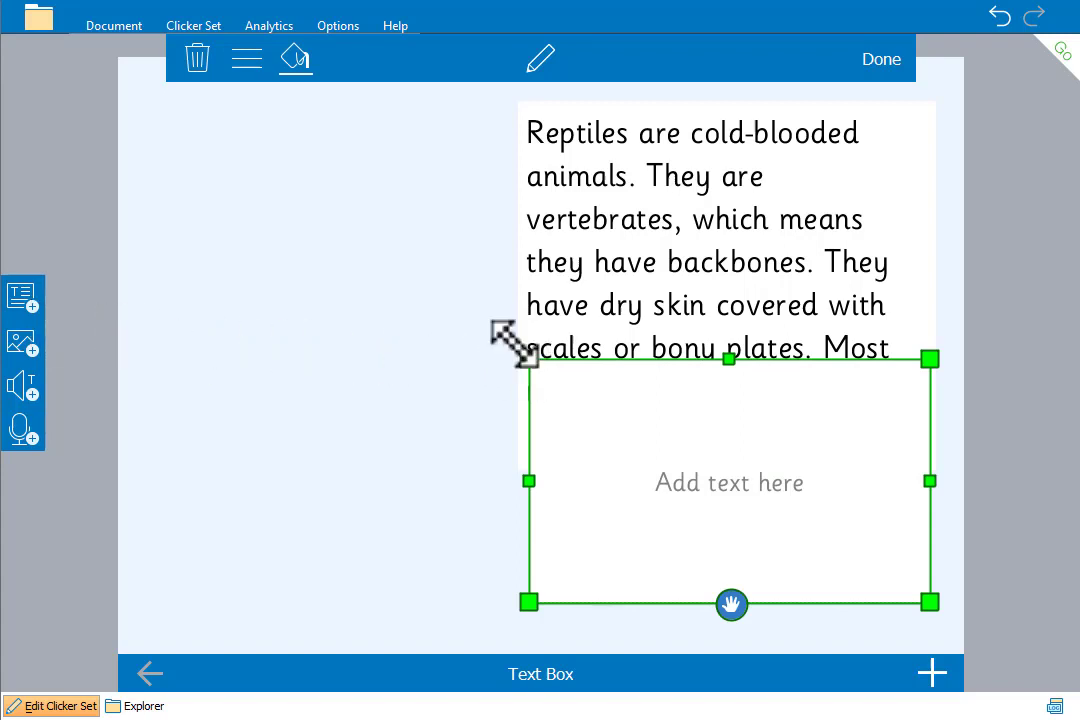
pyautogui.moveTo(515, 344); pyautogui.dragTo(164, 460)
pyautogui.moveTo(556, 604); pyautogui.dragTo(528, 616)
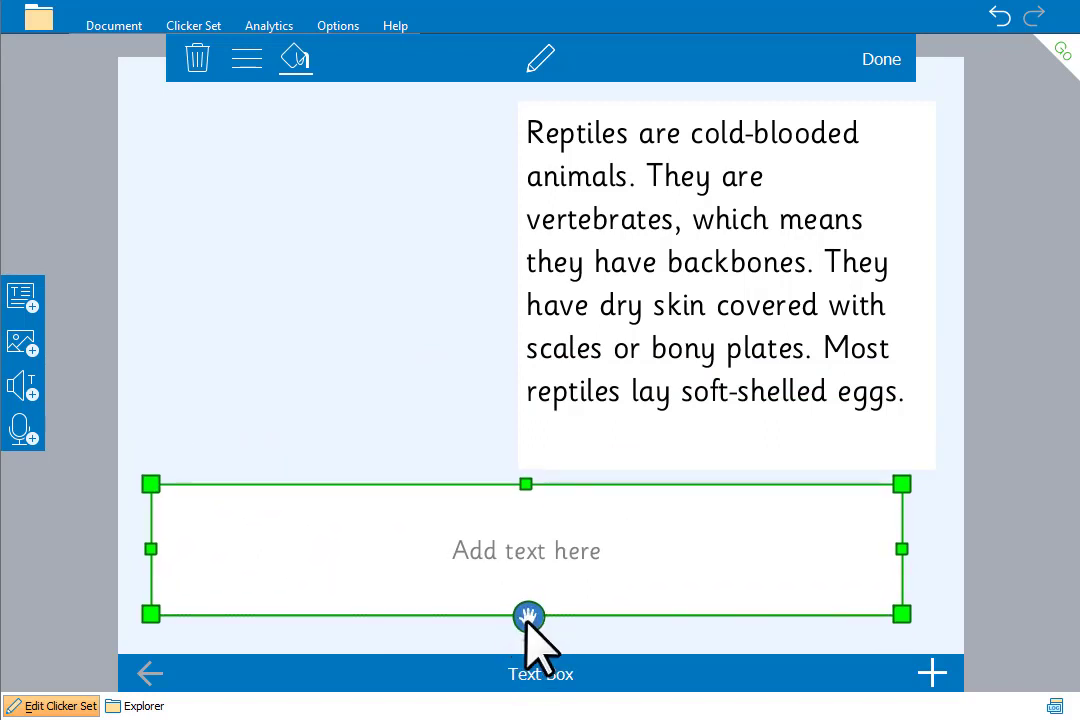
# Enter "Cold-blooded animals cannot maintain a constant body temperature. They lay out in the sun to keep warm." in the lower text box
pyautogui.click(622, 562)
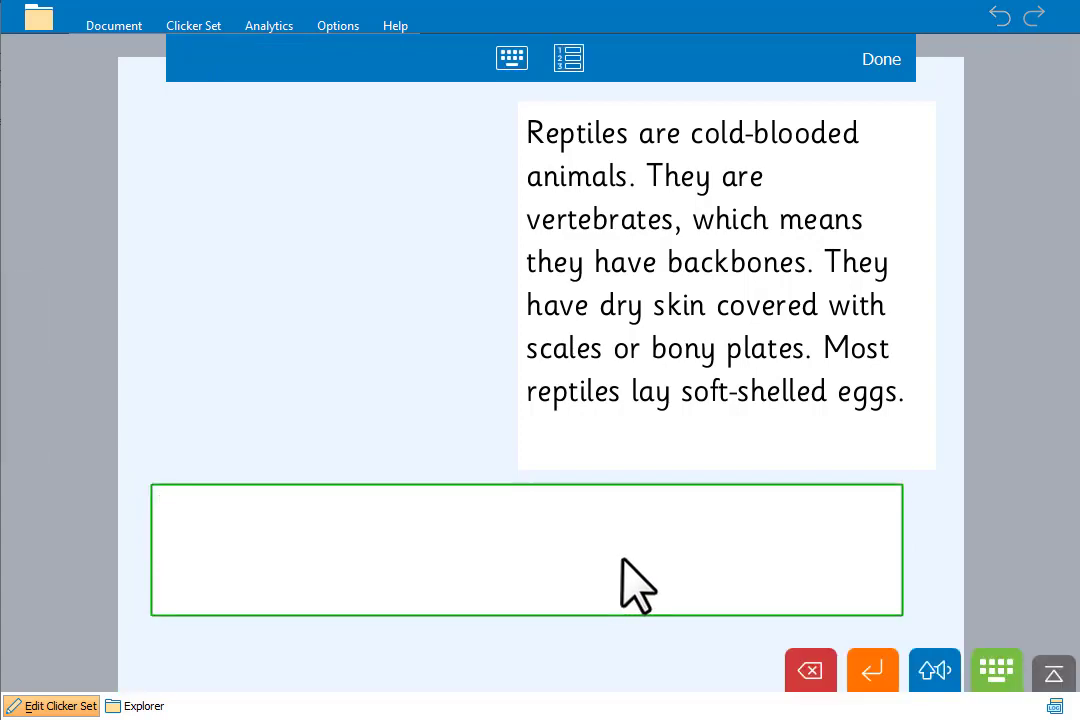
pyautogui.write('Cold-blooded animals cannot maintain a constant body temperature. They lay out in the sun to keep warm.')
pyautogui.click(892, 68)
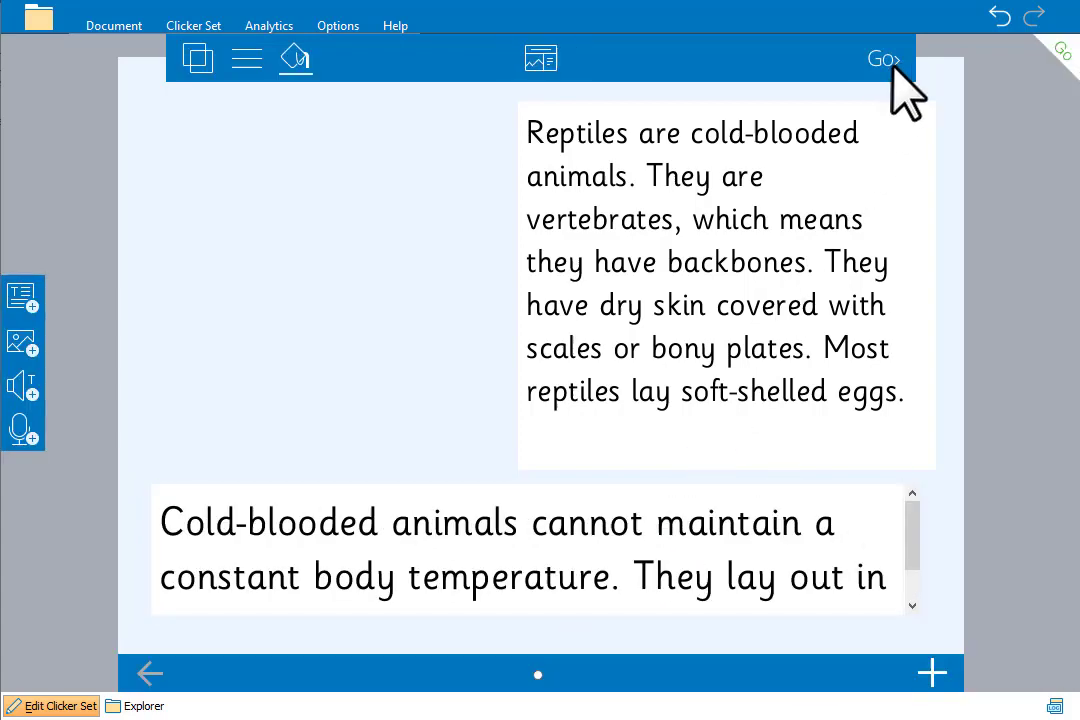
# Set the text size of the lower "Cold-blooded animals" text box to a custom 40
pyautogui.click(494, 585)
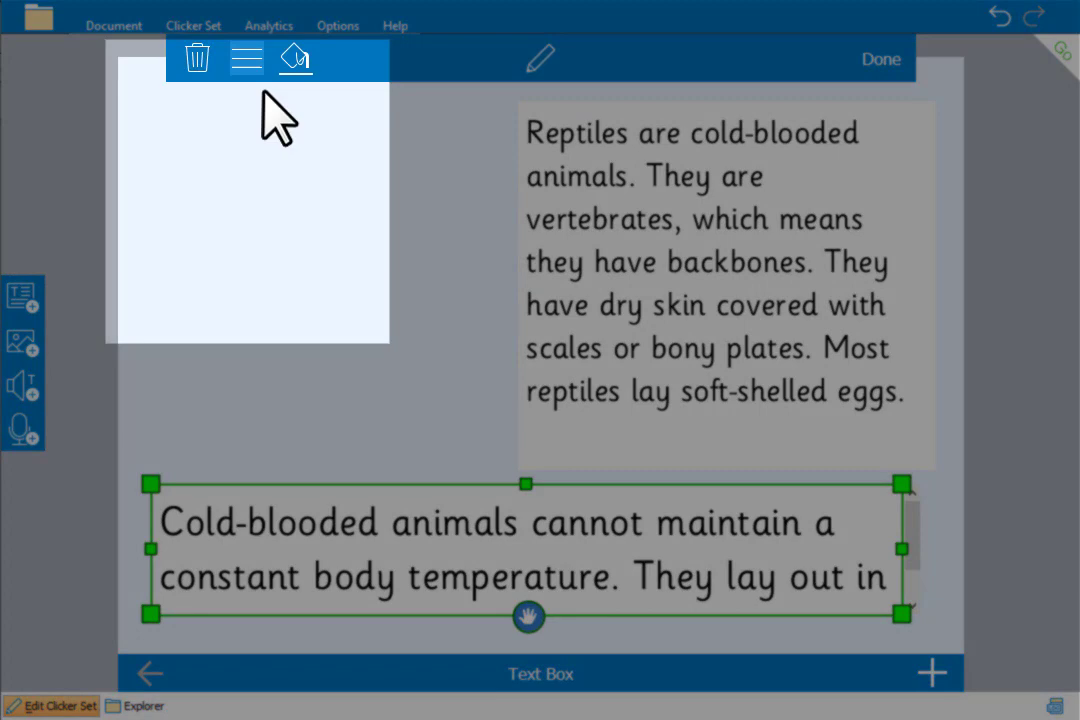
pyautogui.click(247, 60)
pyautogui.click(210, 319)
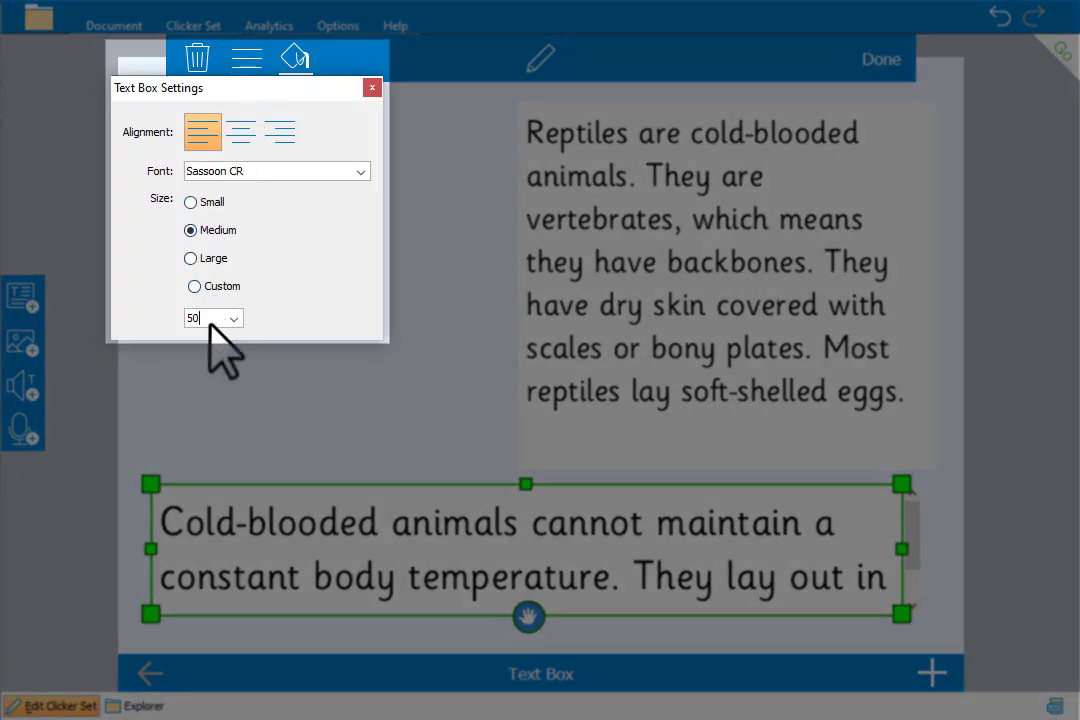
pyautogui.write('40')
pyautogui.press('Return')
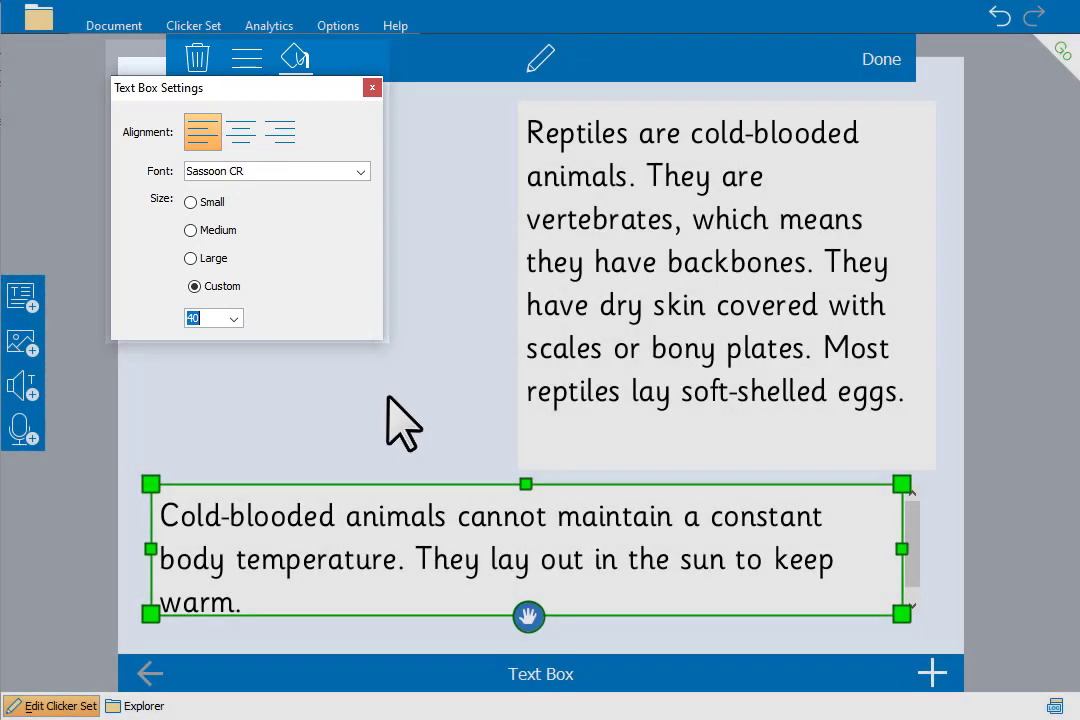
pyautogui.click(404, 426)
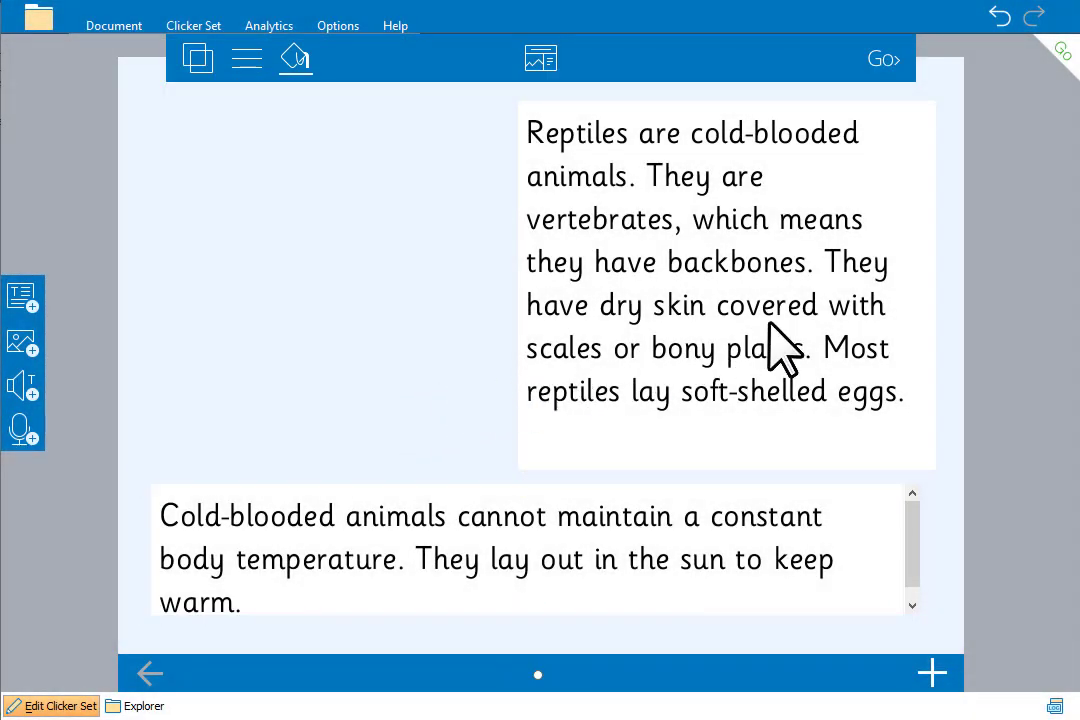
# Make the backgrounds of both the upper and the lower text boxes transparent
pyautogui.click(812, 314)
pyautogui.click(297, 60)
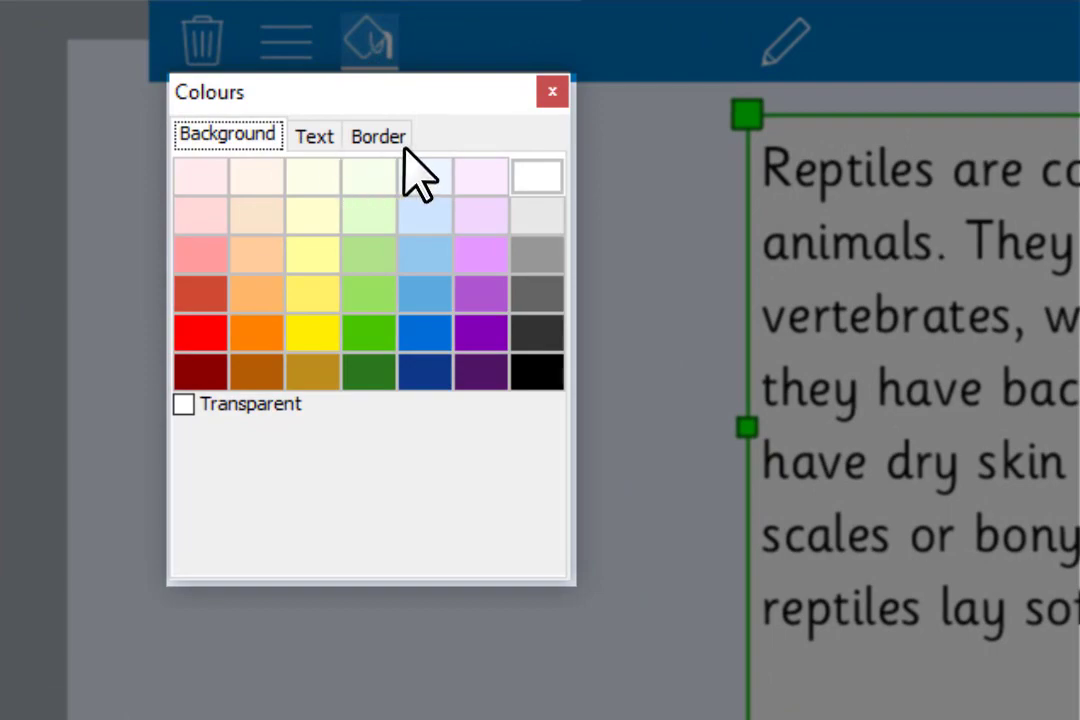
pyautogui.click(183, 404)
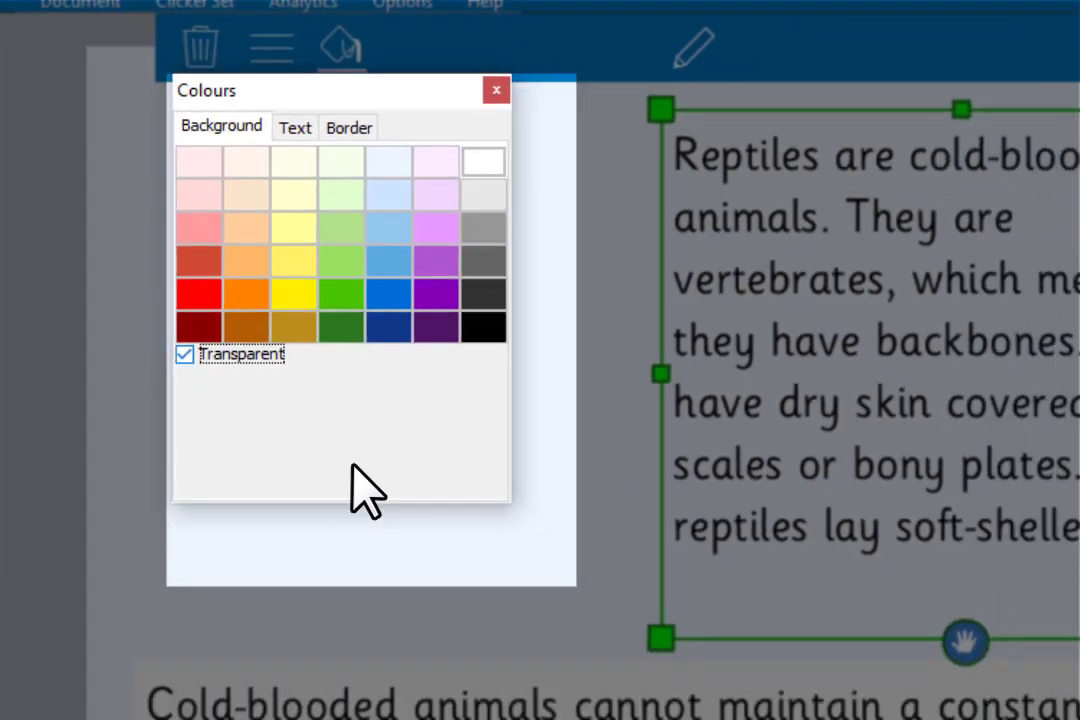
pyautogui.click(628, 560)
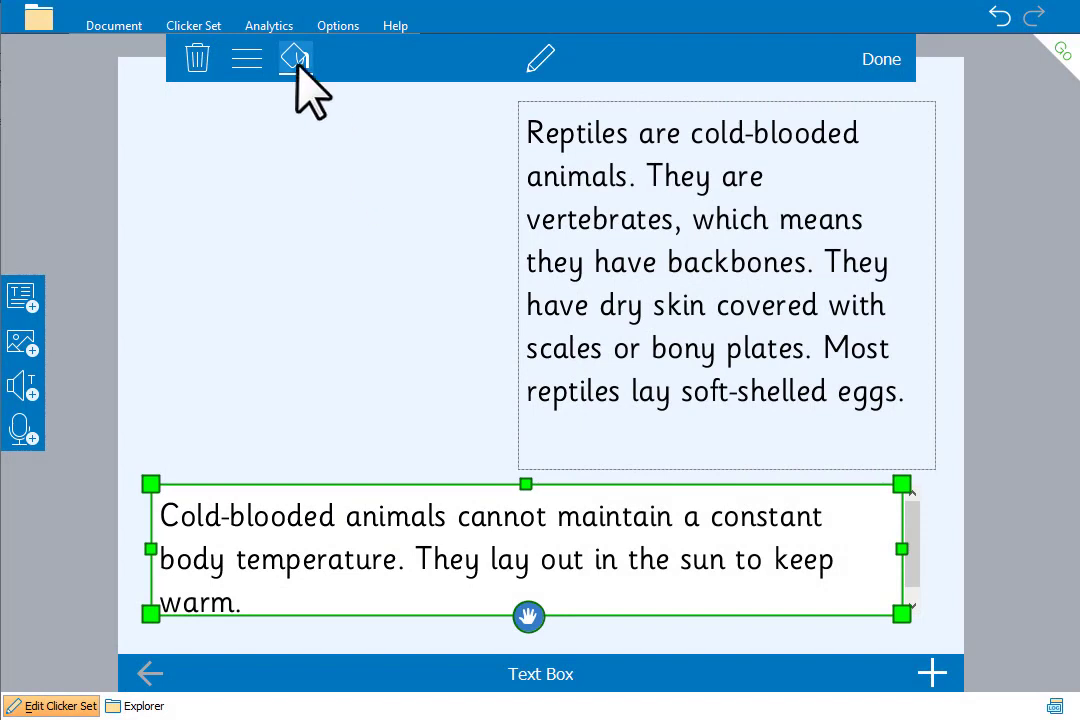
pyautogui.click(295, 60)
pyautogui.click(186, 272)
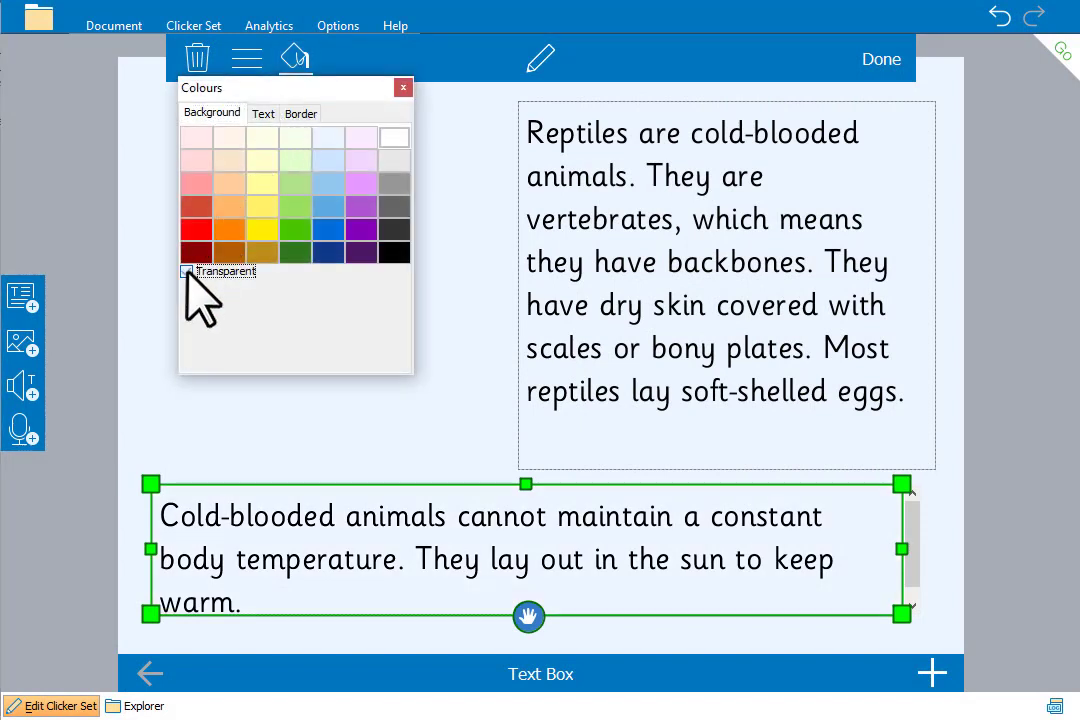
pyautogui.press('Escape')
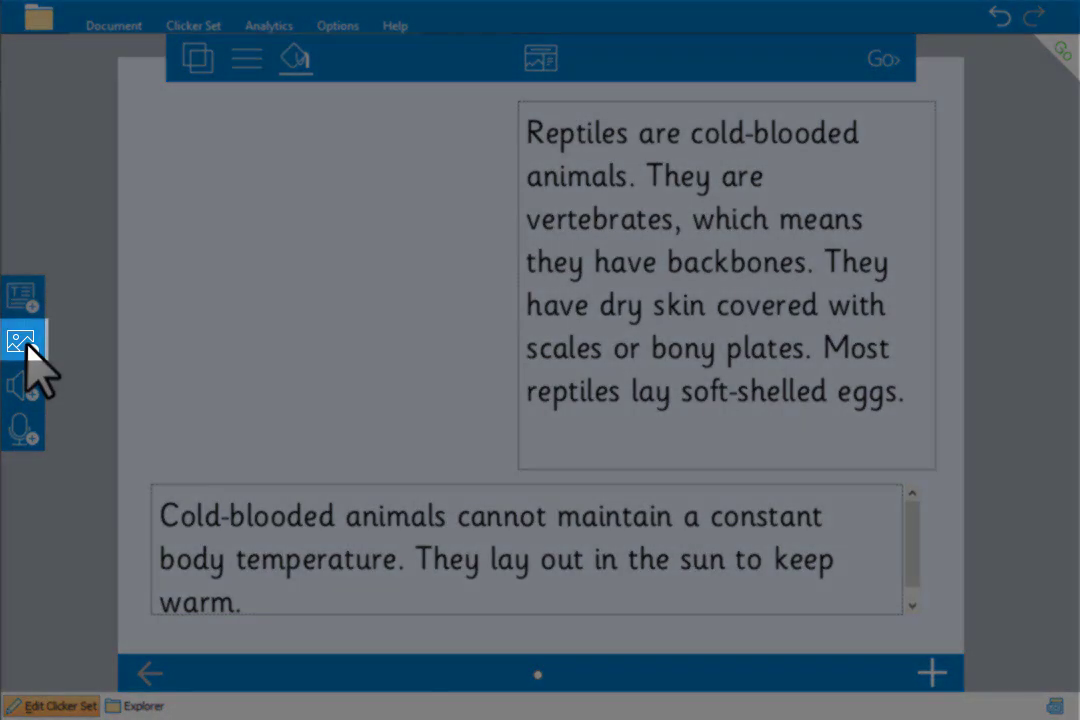
# Add a picture box and enlarge it to fill the space beside the reptiles text, above the lower text box
pyautogui.click(22, 341)
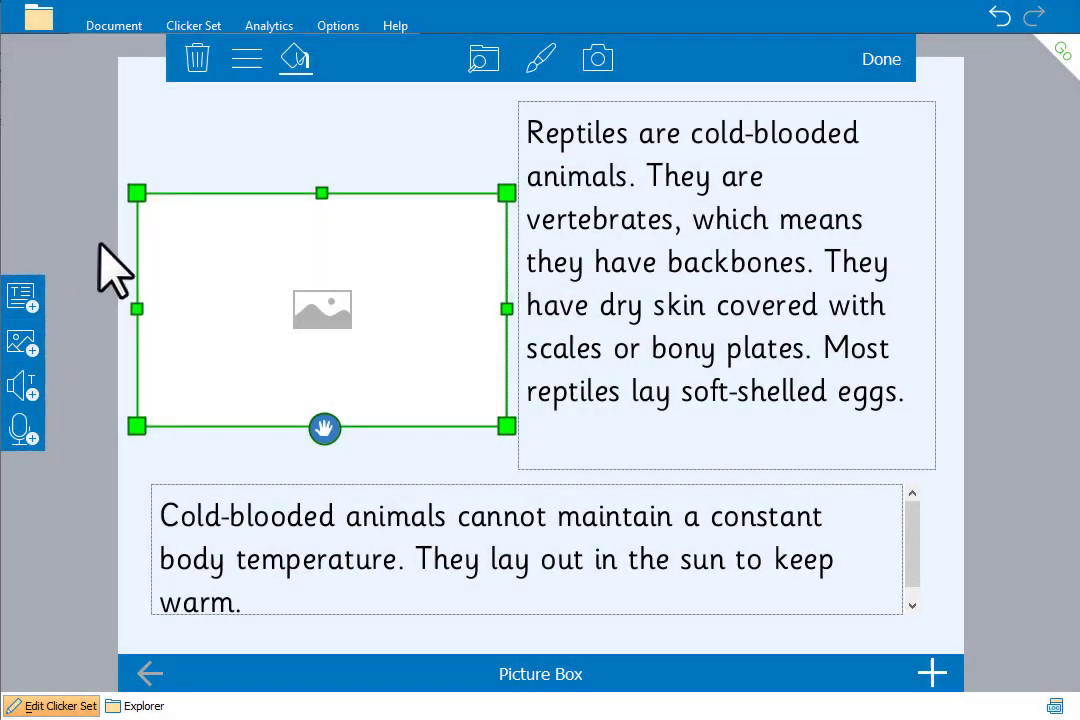
pyautogui.moveTo(137, 191); pyautogui.dragTo(131, 95)
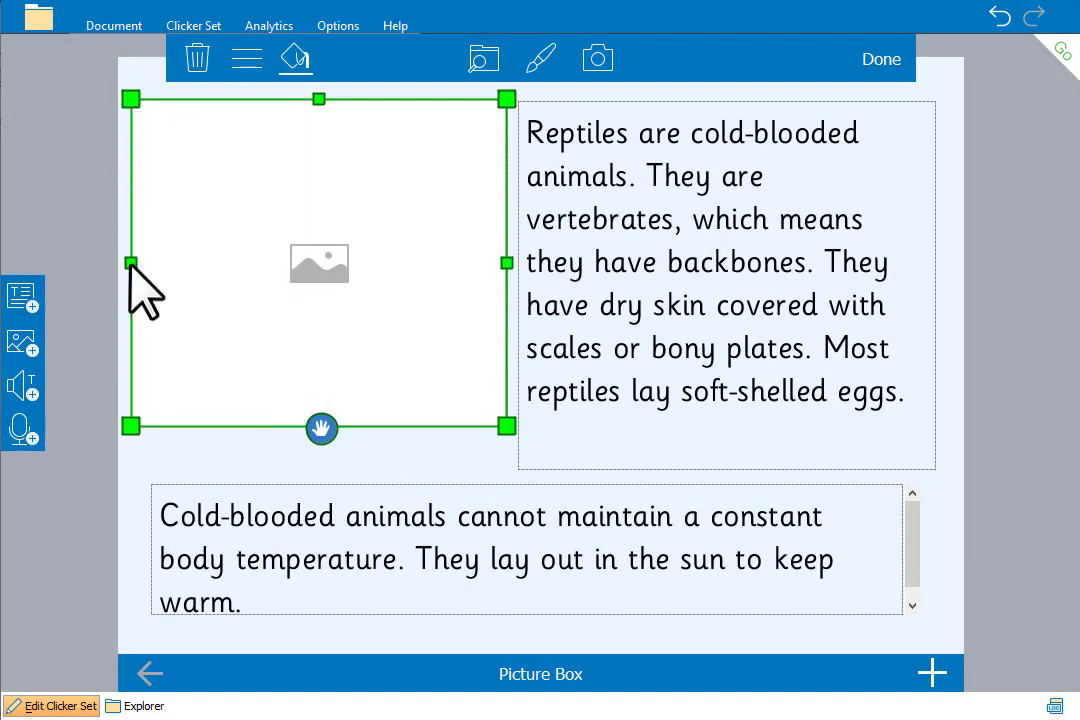
pyautogui.moveTo(132, 428); pyautogui.dragTo(125, 466)
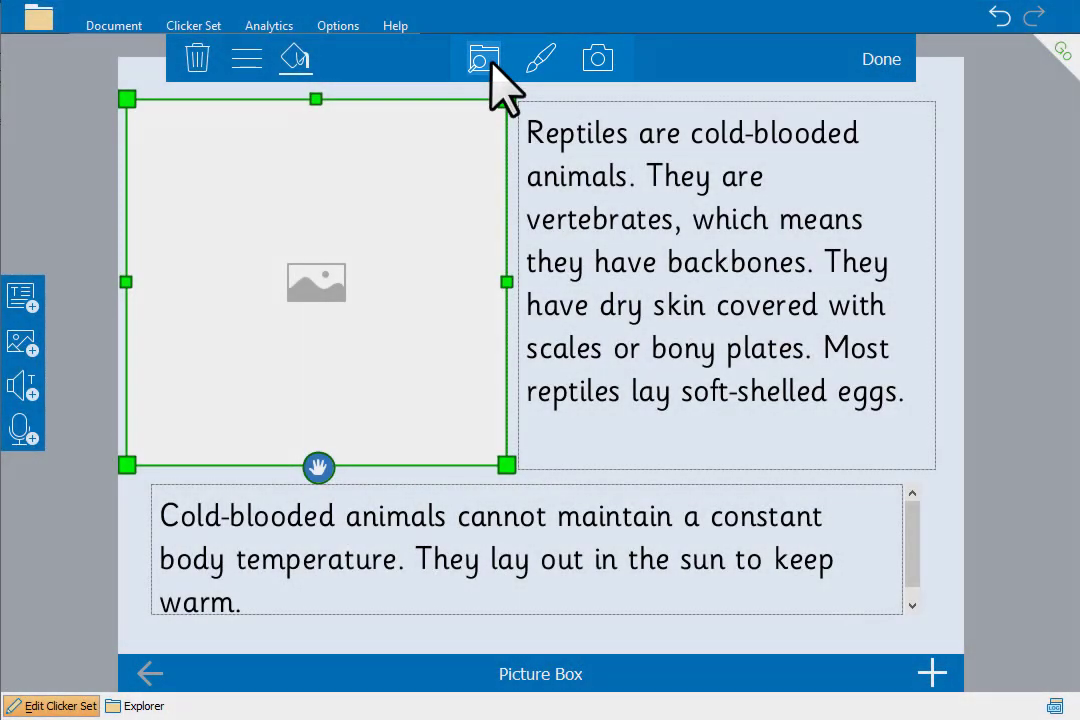
# Search the CrickPix2 picture library for "reptiles" and insert the group picture of reptiles into the picture box
pyautogui.click(490, 63)
pyautogui.doubleClick(303, 222)
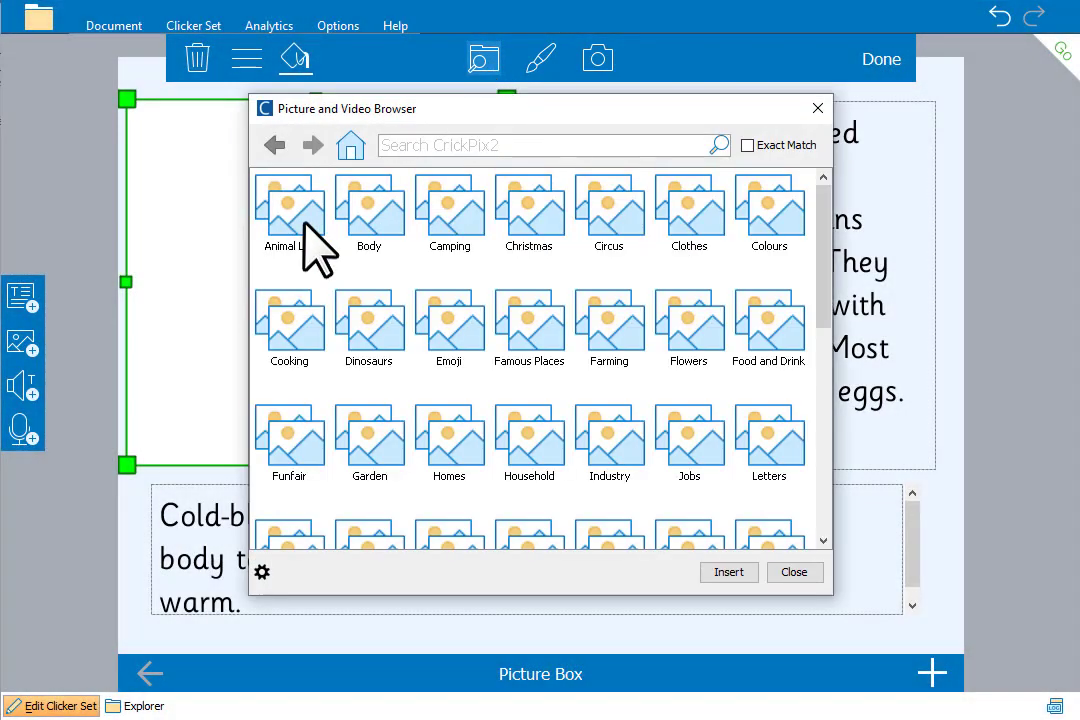
pyautogui.click(440, 150)
pyautogui.write('reptil')
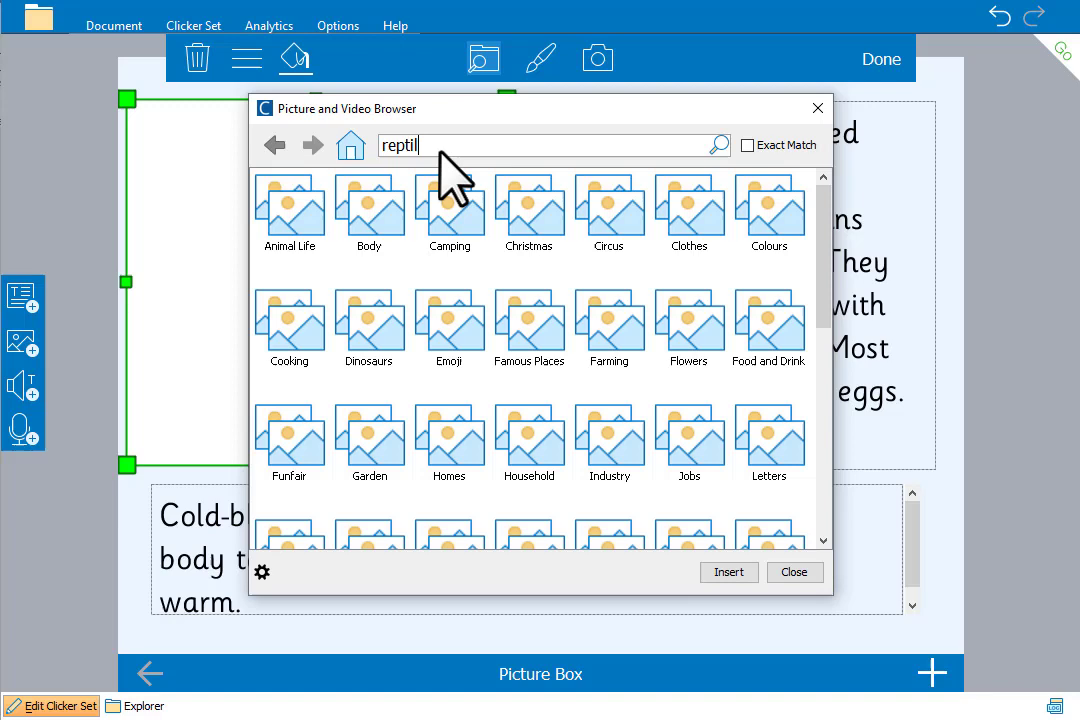
pyautogui.write('es')
pyautogui.press('Return')
pyautogui.doubleClick(296, 236)
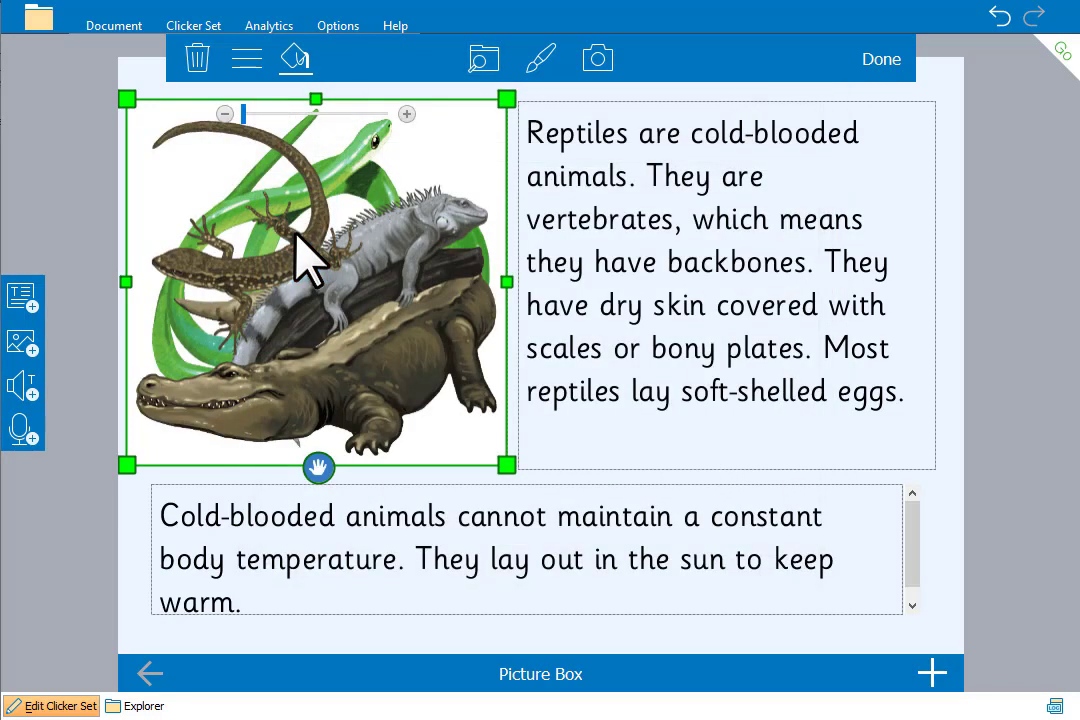
# Make the background of the reptiles picture box transparent
pyautogui.click(294, 70)
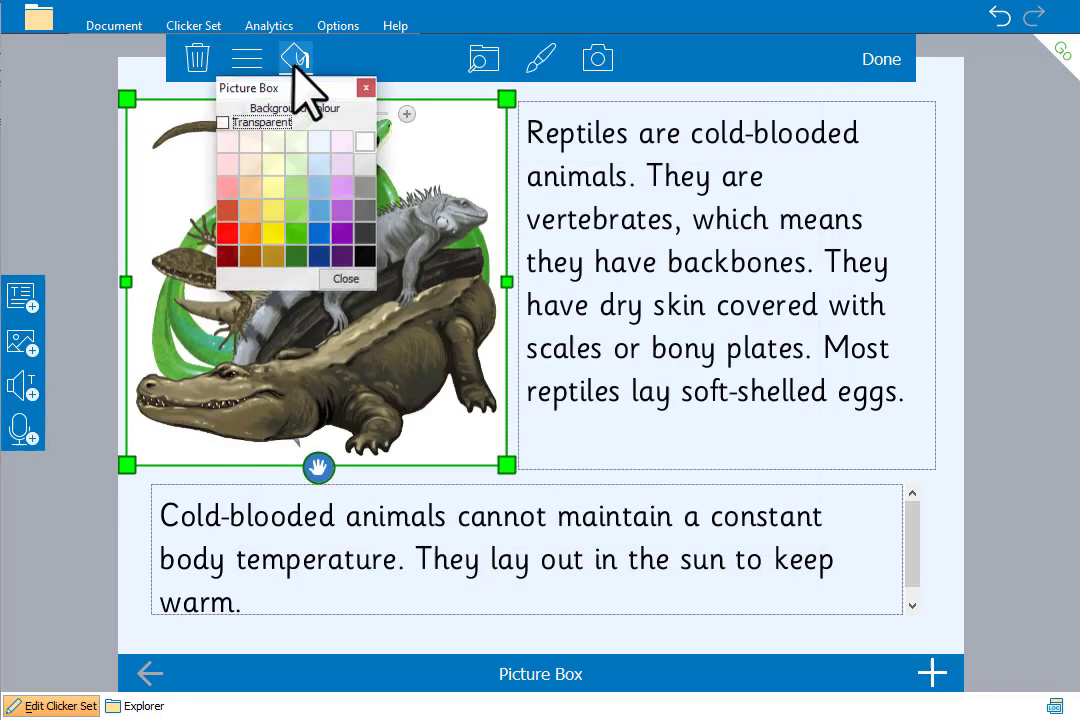
pyautogui.click(222, 123)
pyautogui.click(69, 234)
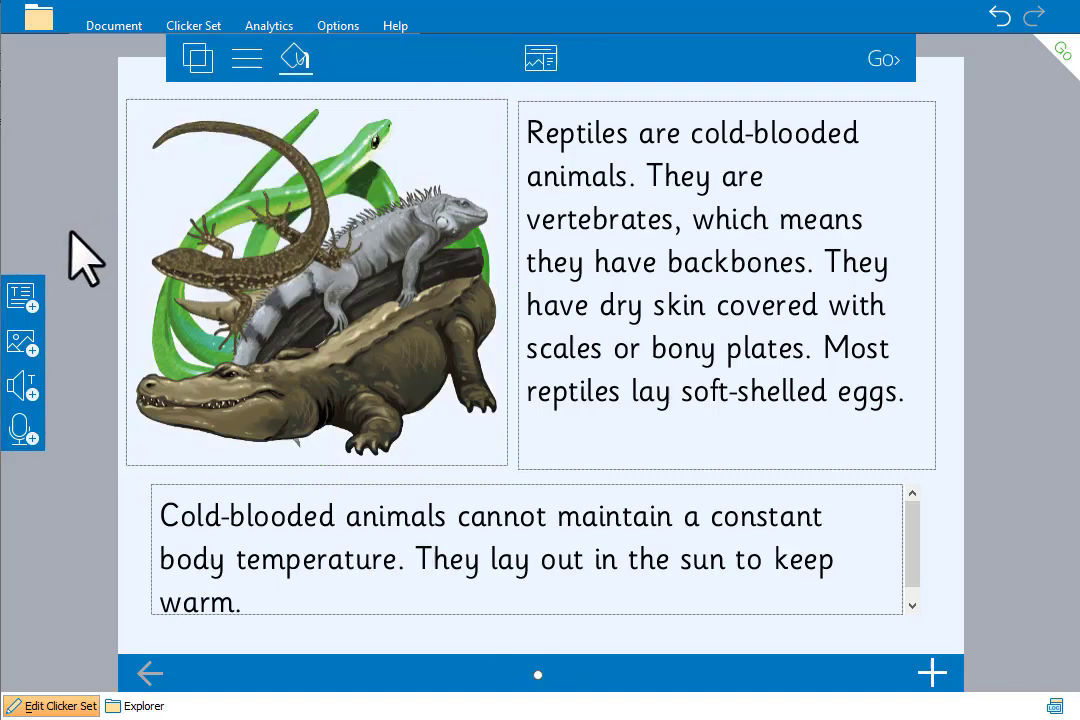
# Set the page background colour to light green
pyautogui.click(294, 58)
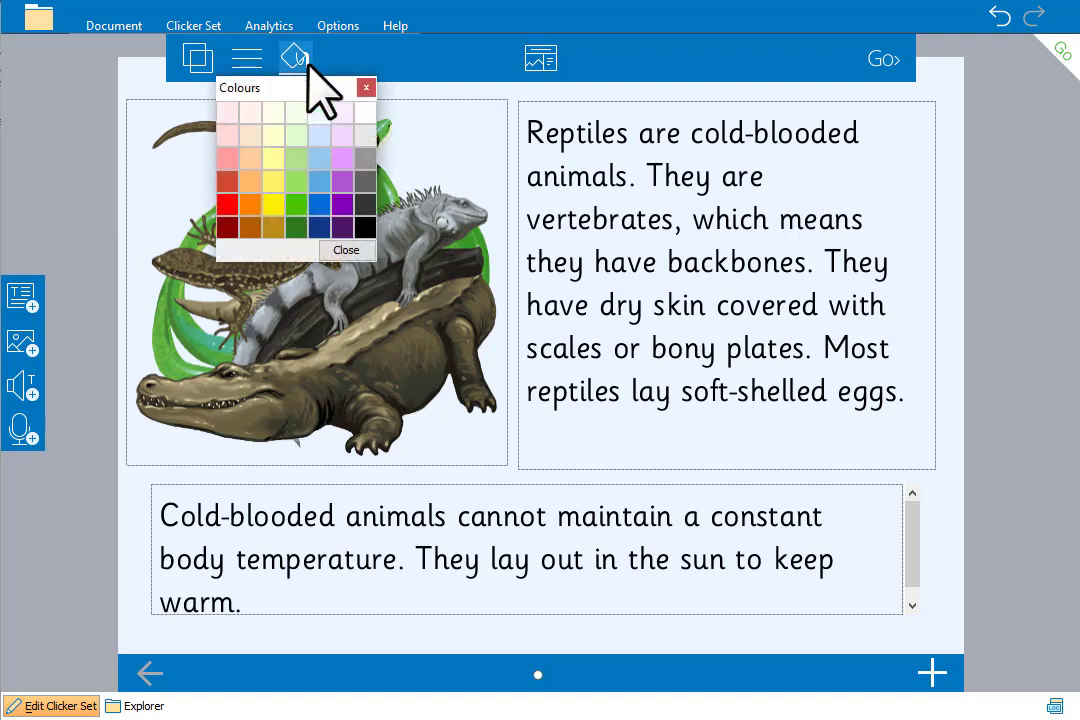
pyautogui.click(296, 158)
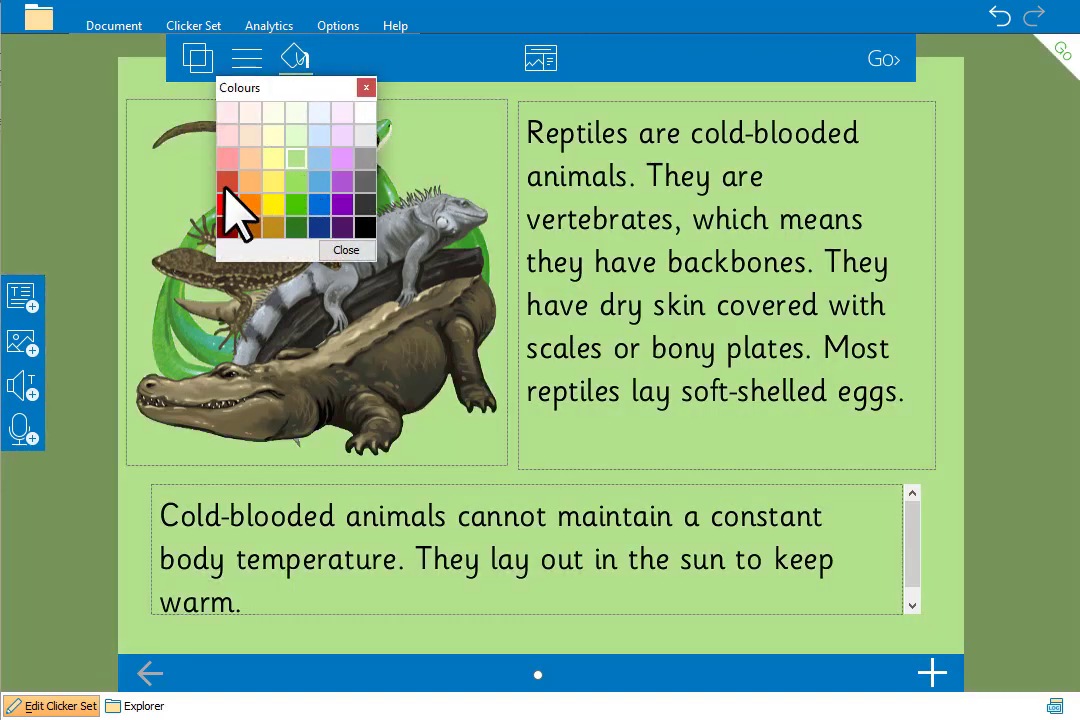
pyautogui.click(63, 238)
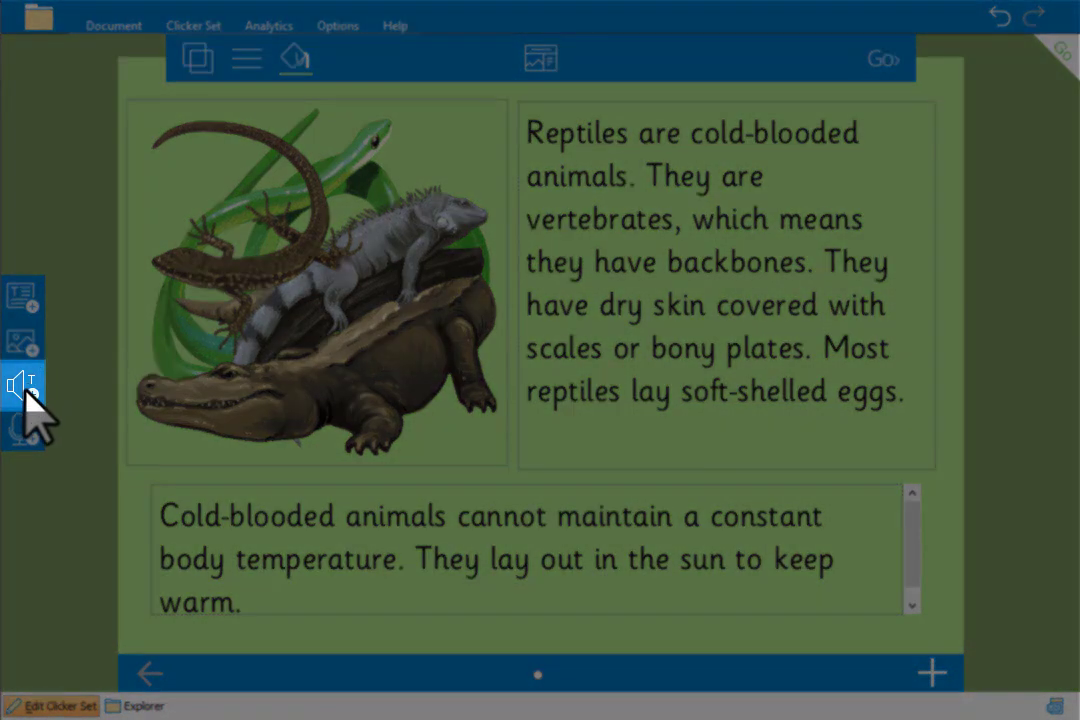
# Add a read button, enlarge it slightly and place it centrally on the lower edge of the lower text box
pyautogui.click(25, 388)
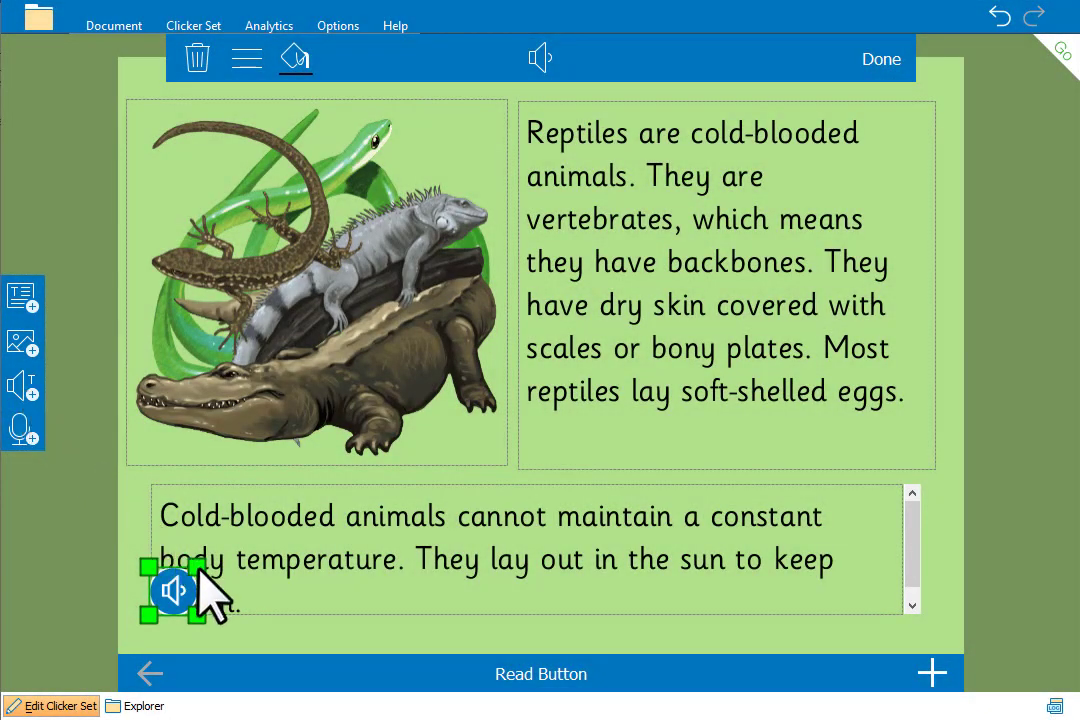
pyautogui.moveTo(197, 615); pyautogui.dragTo(414, 614)
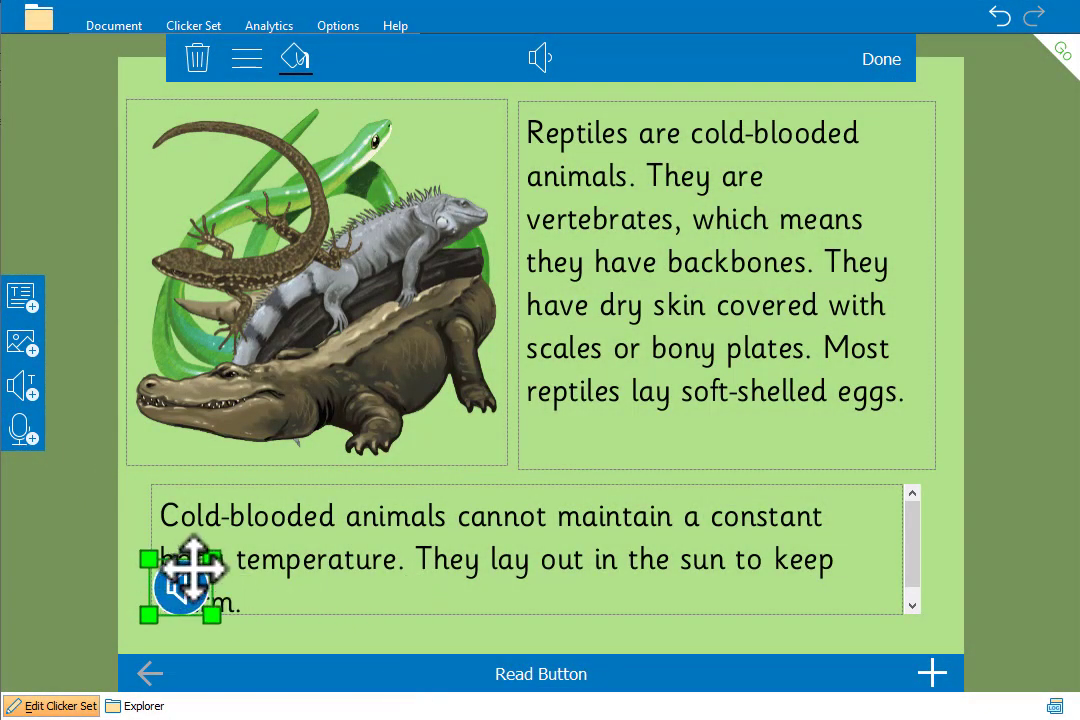
pyautogui.moveTo(188, 578); pyautogui.dragTo(344, 620)
pyautogui.moveTo(470, 668); pyautogui.dragTo(530, 618)
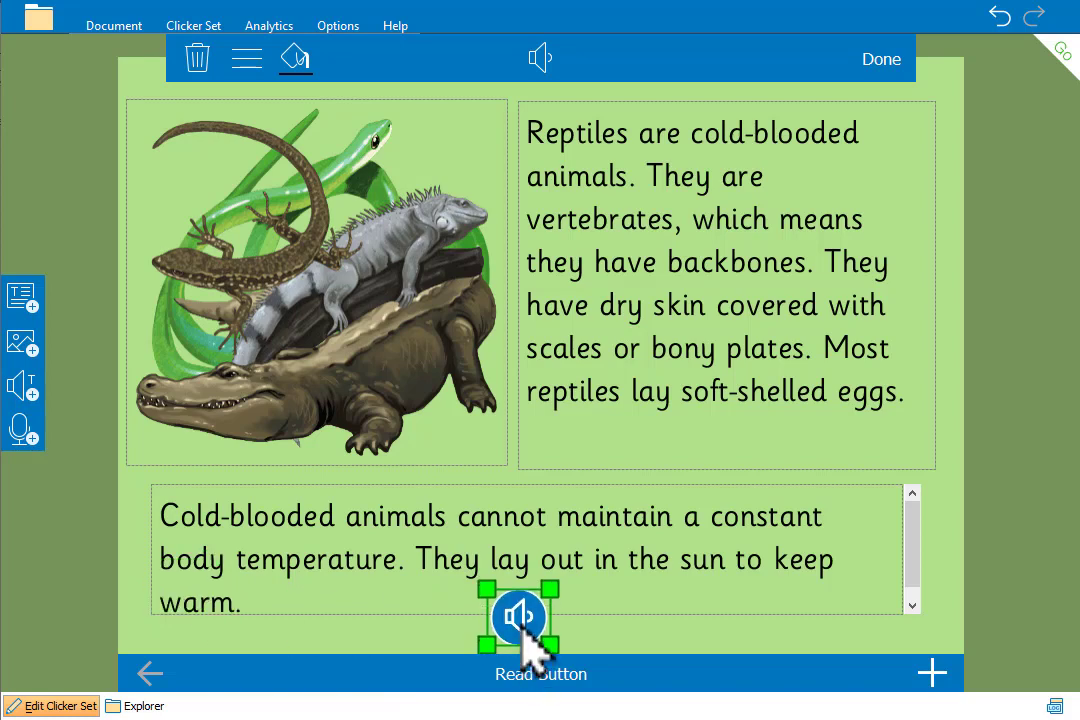
# Set the read button's background colour to bright green
pyautogui.click(296, 57)
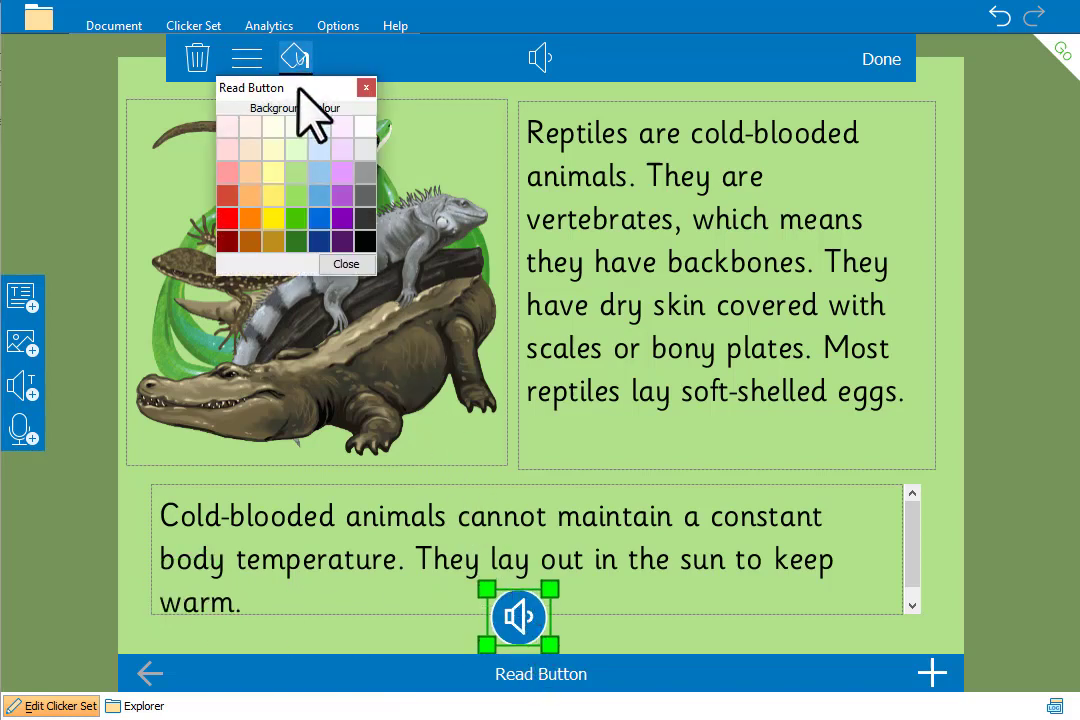
pyautogui.click(296, 222)
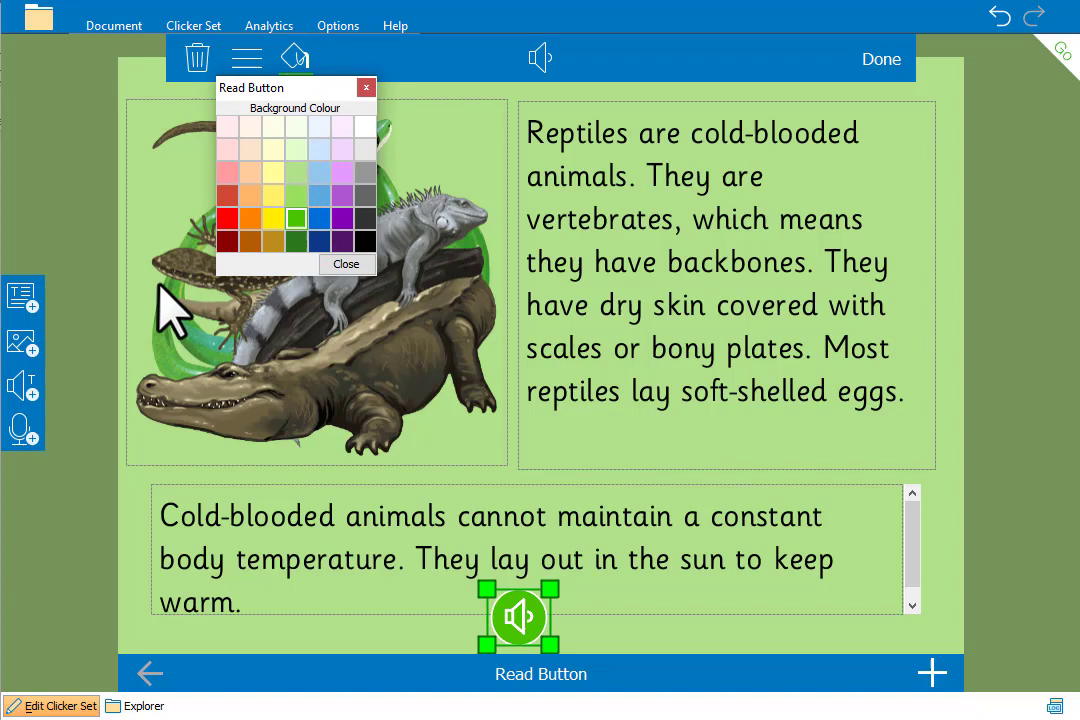
pyautogui.click(100, 340)
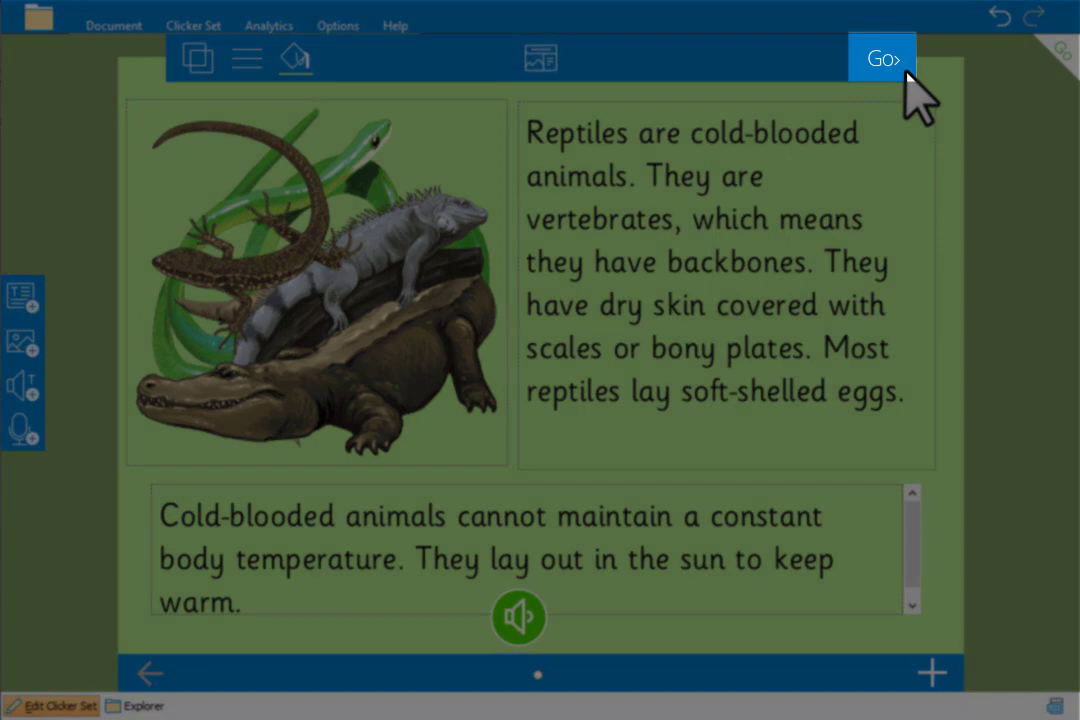
# Preview the book, have the page's text read aloud with the read button, and return to editing
pyautogui.click(906, 72)
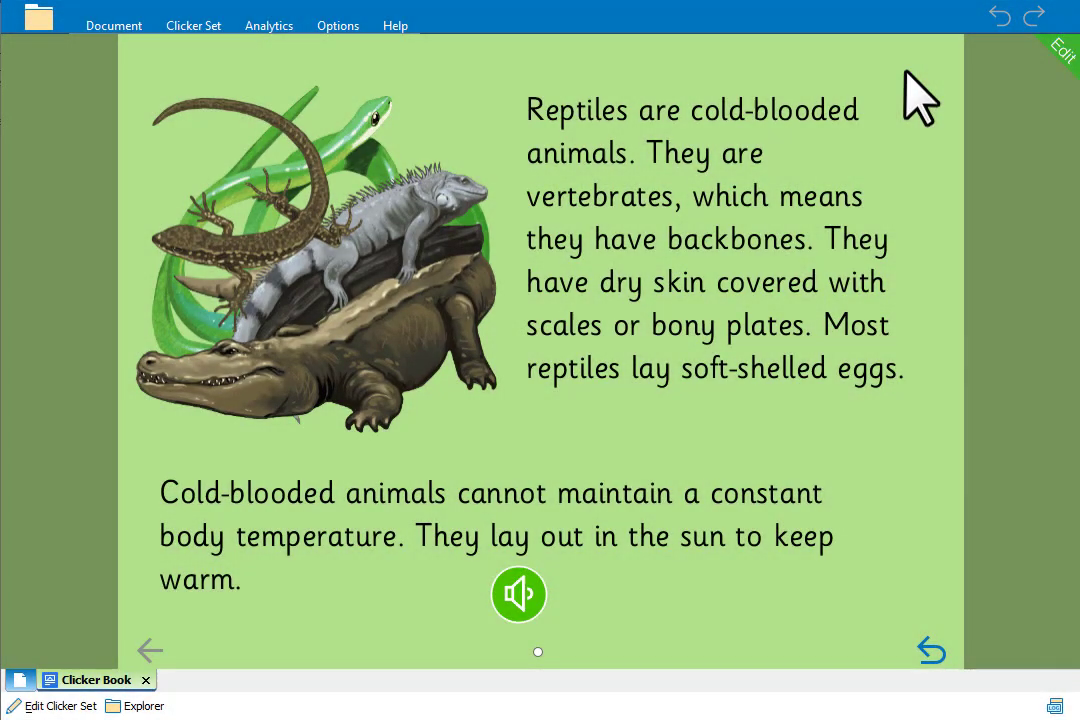
pyautogui.click(519, 594)
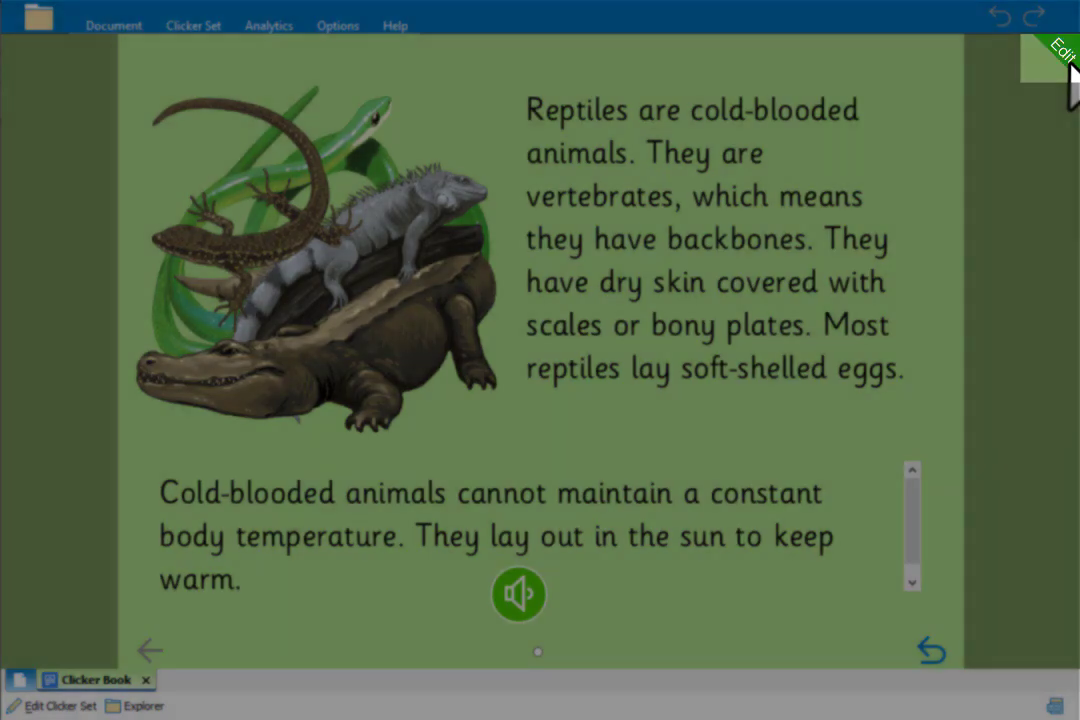
pyautogui.click(1056, 50)
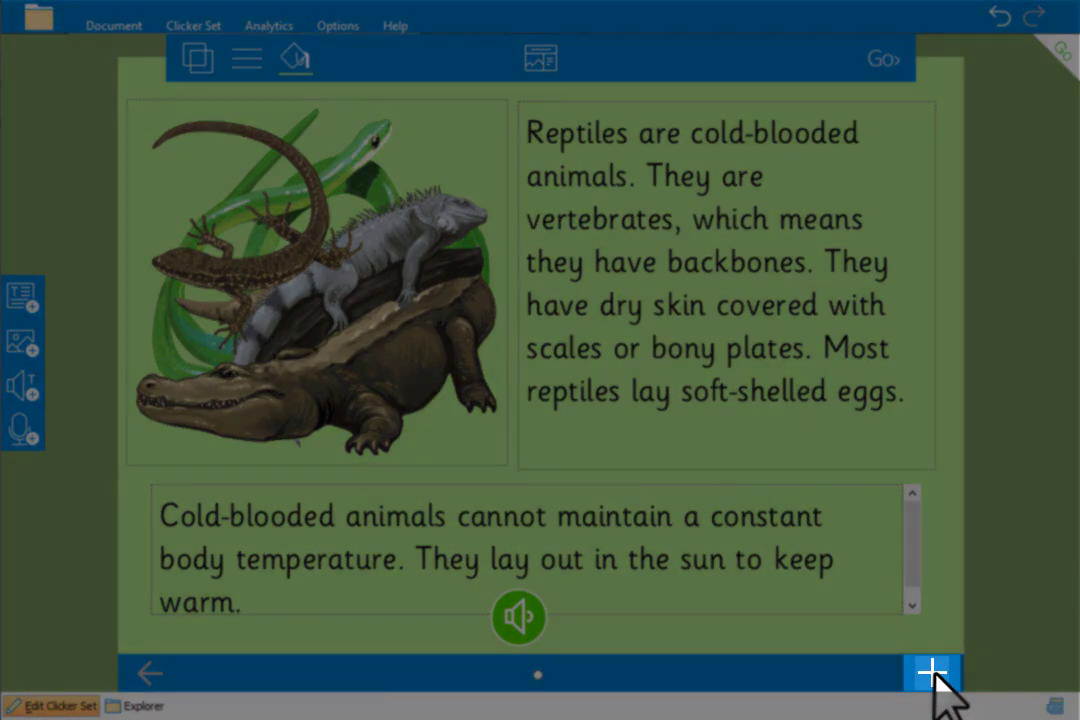
# Add a new page with the Same Design layout and delete its upper text box
pyautogui.click(932, 672)
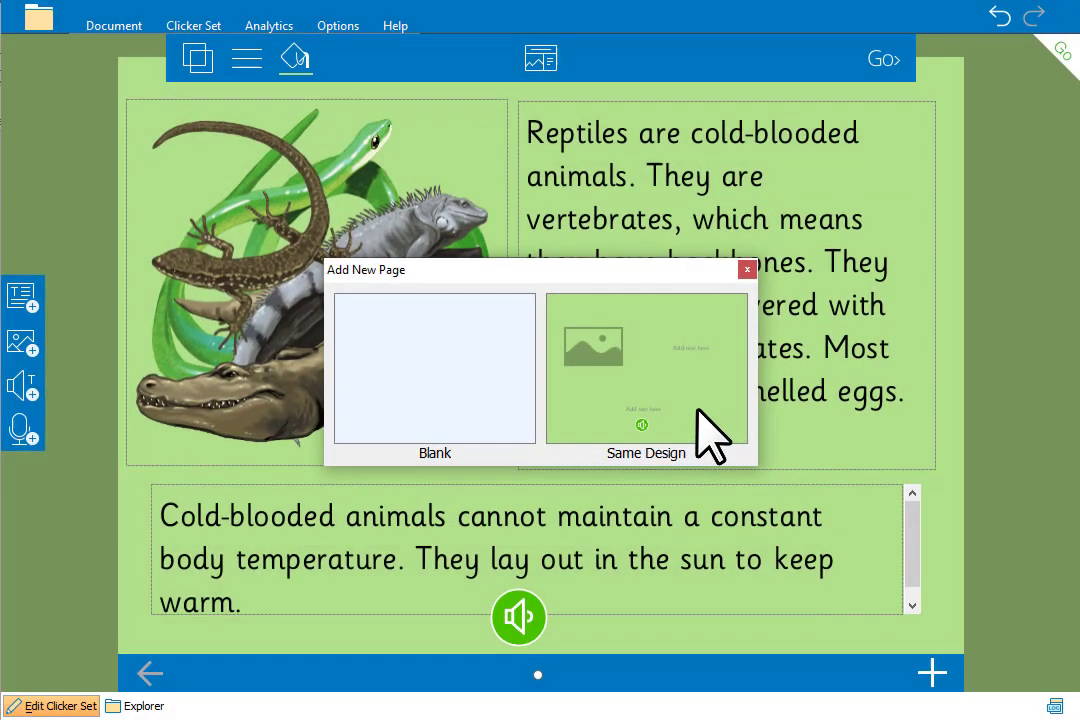
pyautogui.click(810, 447)
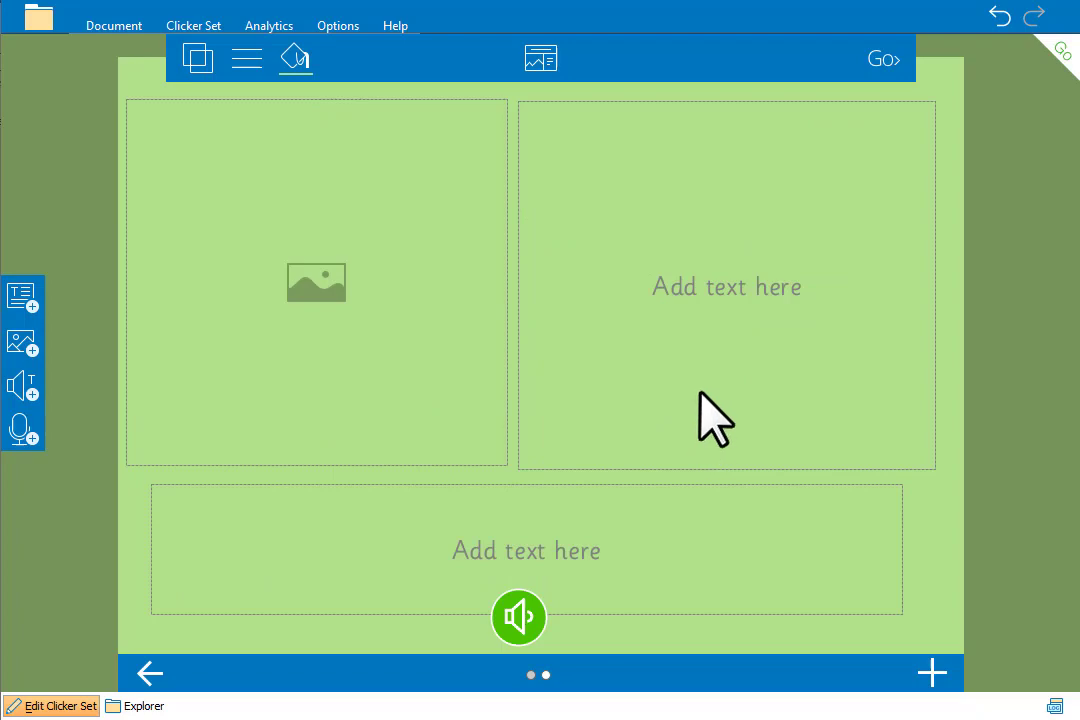
pyautogui.click(711, 321)
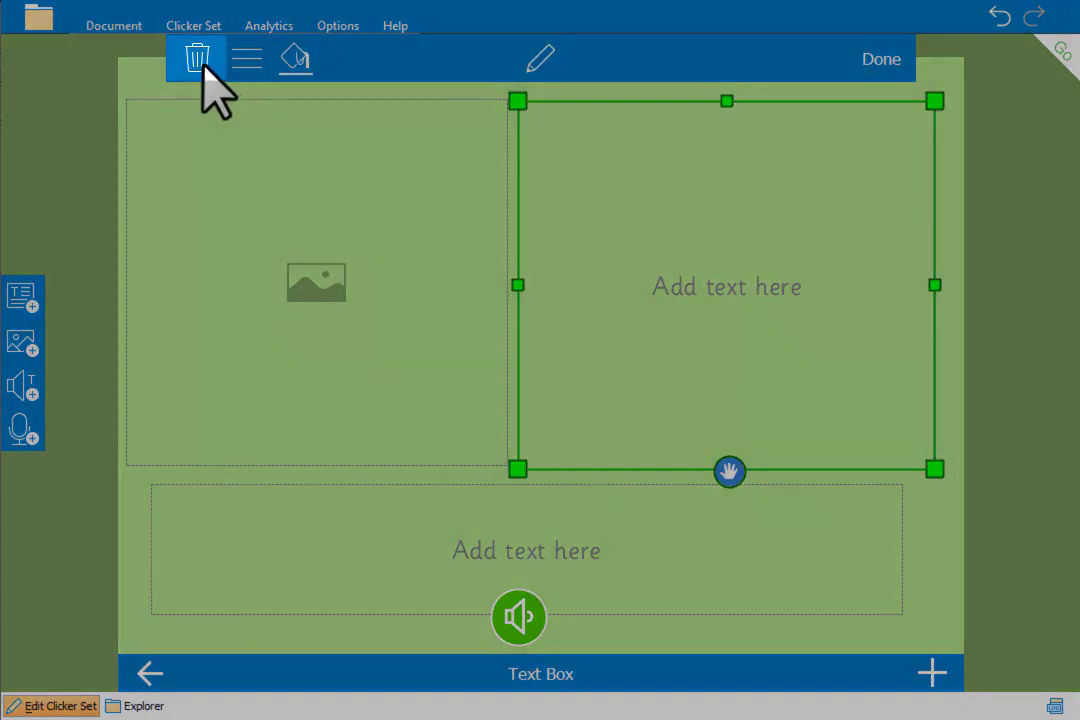
pyautogui.click(199, 62)
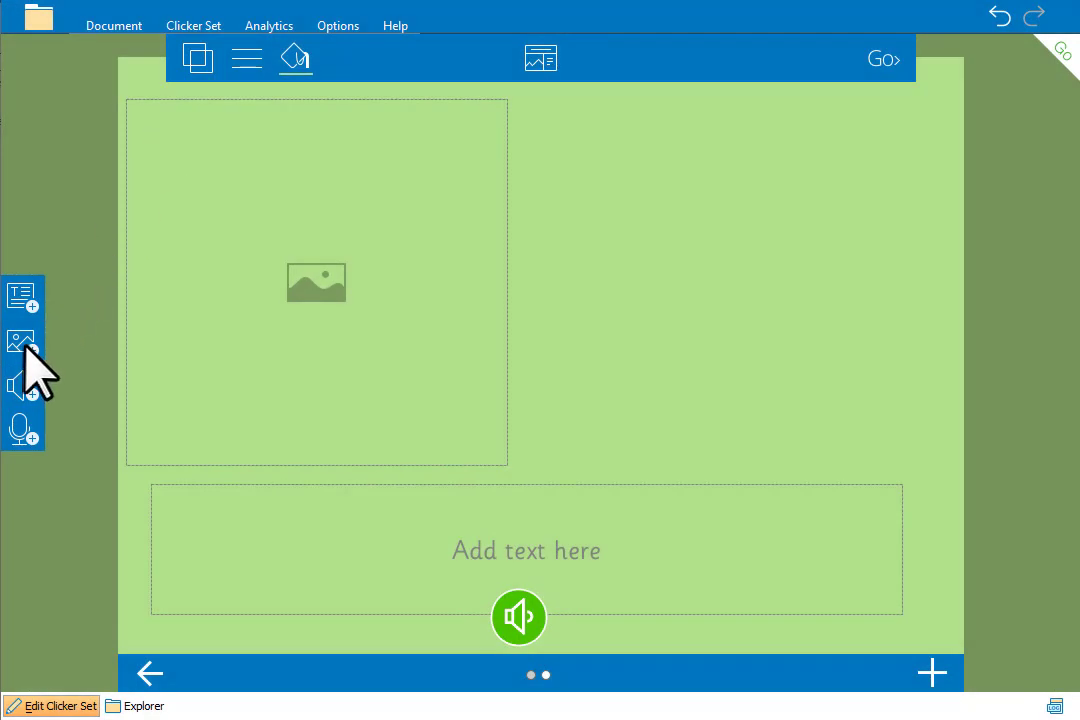
# Add a picture box, enlarge it to fill the empty space beside the existing picture box, and make its background transparent
pyautogui.click(22, 341)
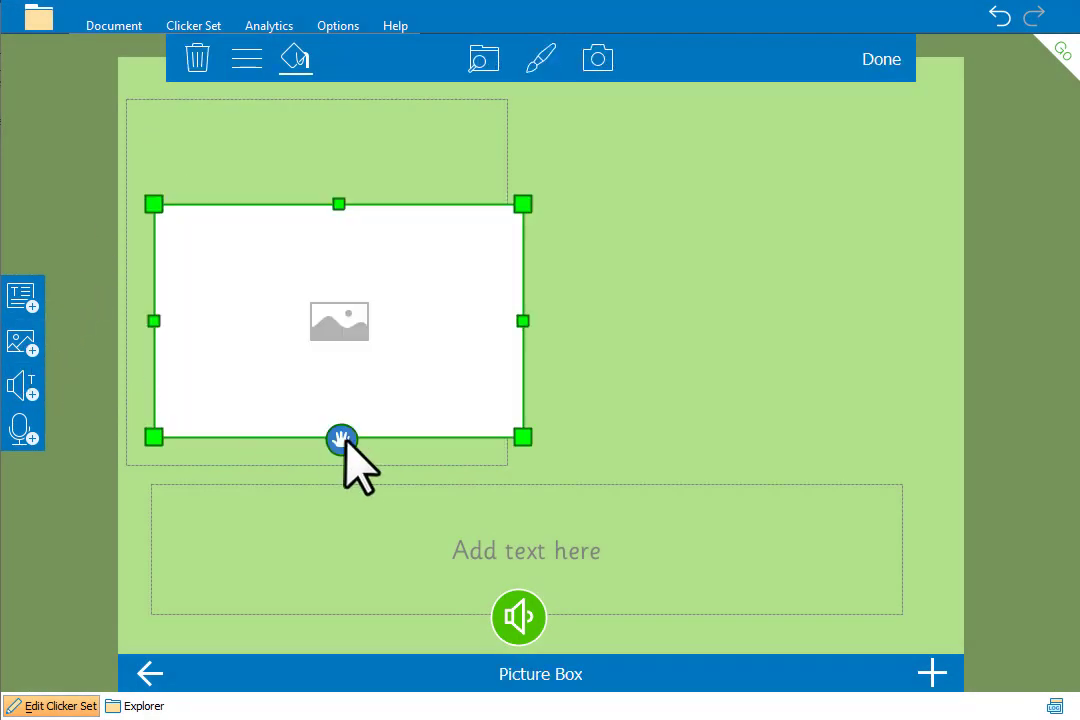
pyautogui.moveTo(341, 440); pyautogui.dragTo(720, 334)
pyautogui.moveTo(904, 336); pyautogui.dragTo(930, 465)
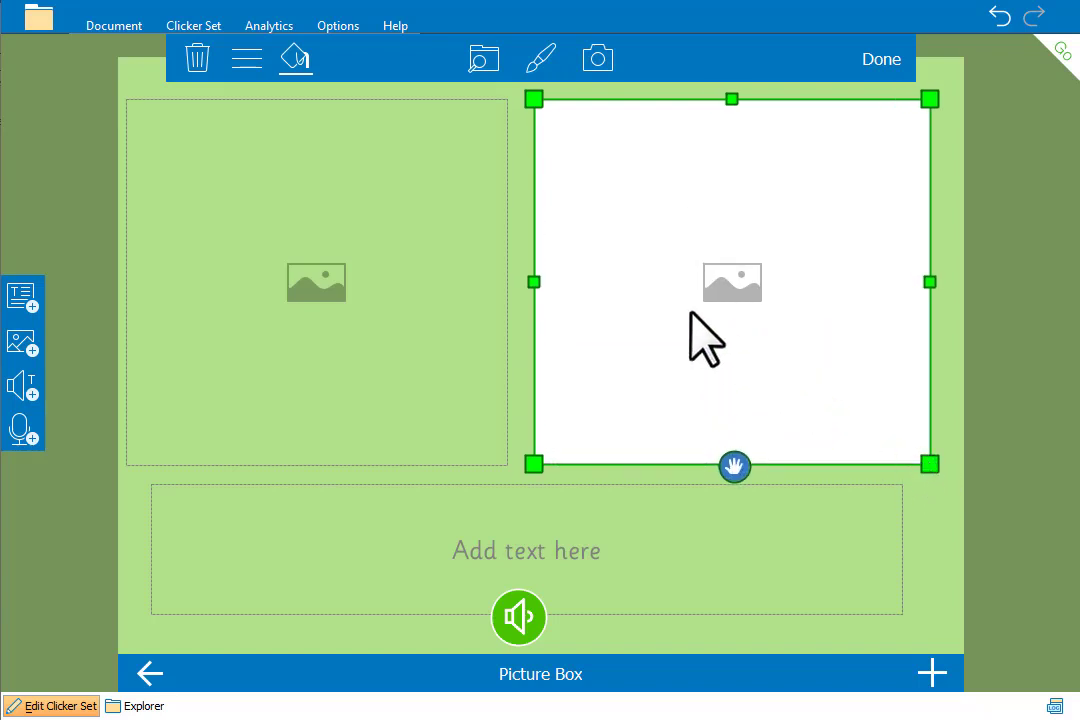
pyautogui.click(288, 71)
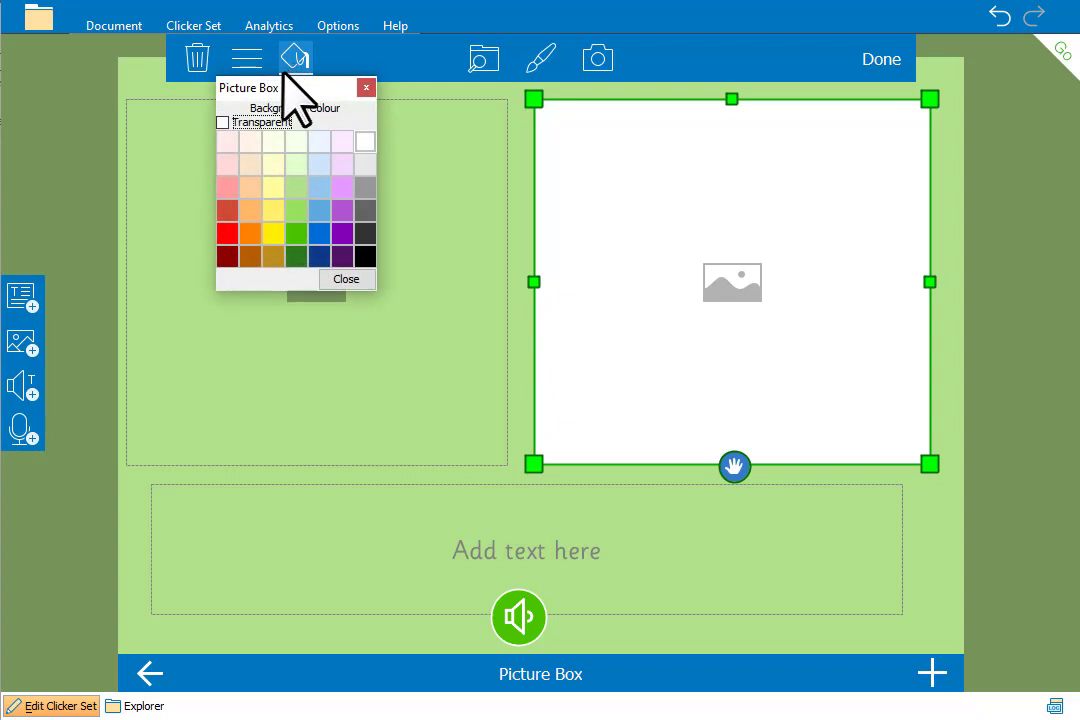
pyautogui.click(222, 123)
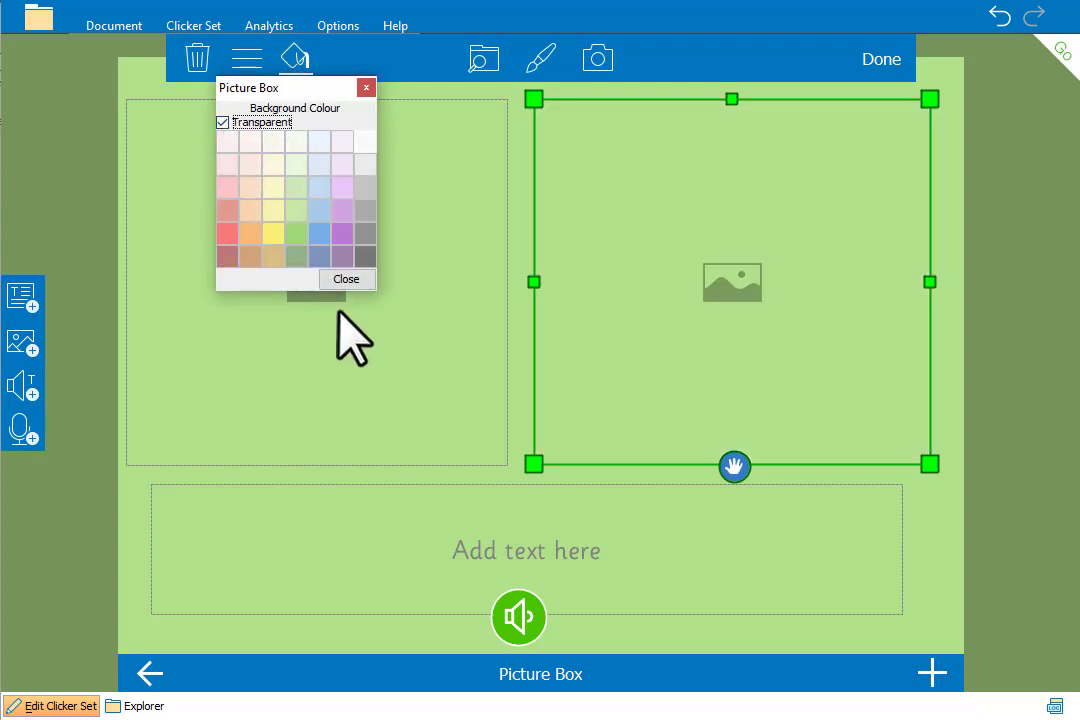
# Search CrickPix2 for "tortoise" and insert the tortoise picture into the original picture box of the new page
pyautogui.click(385, 393)
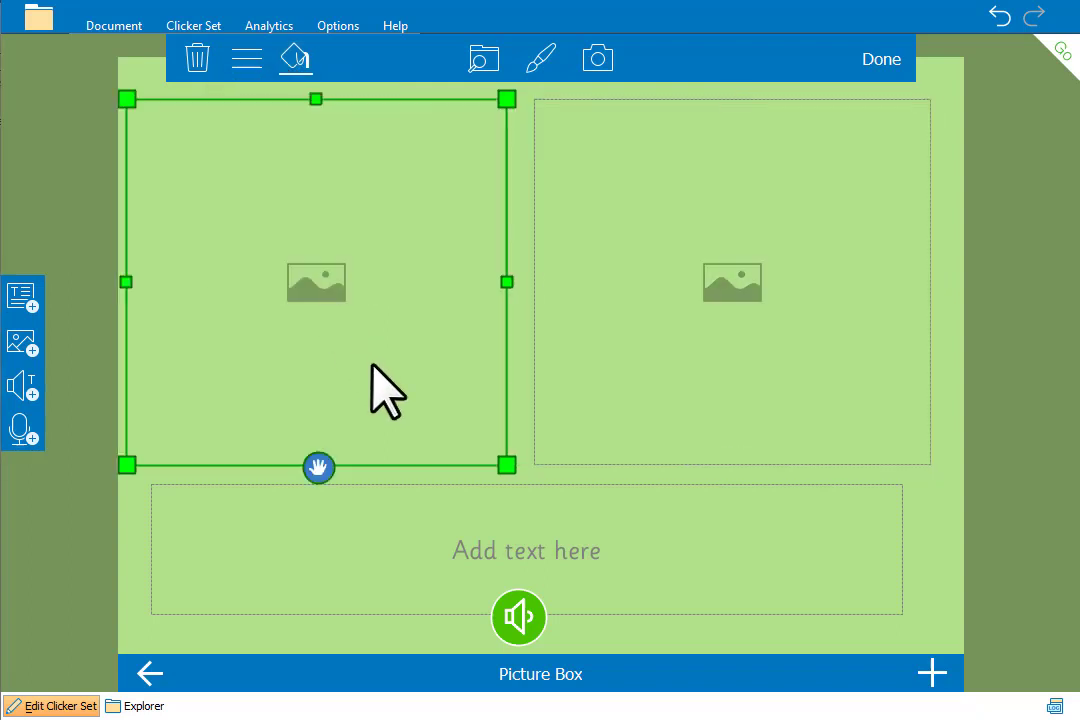
pyautogui.click(483, 58)
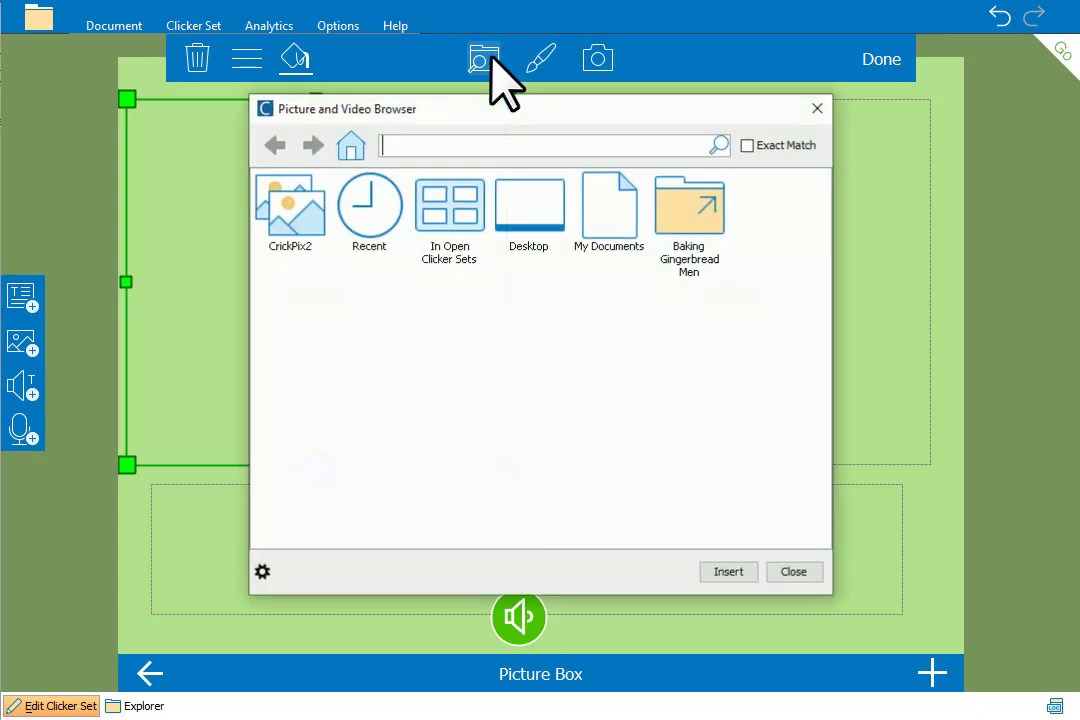
pyautogui.doubleClick(300, 232)
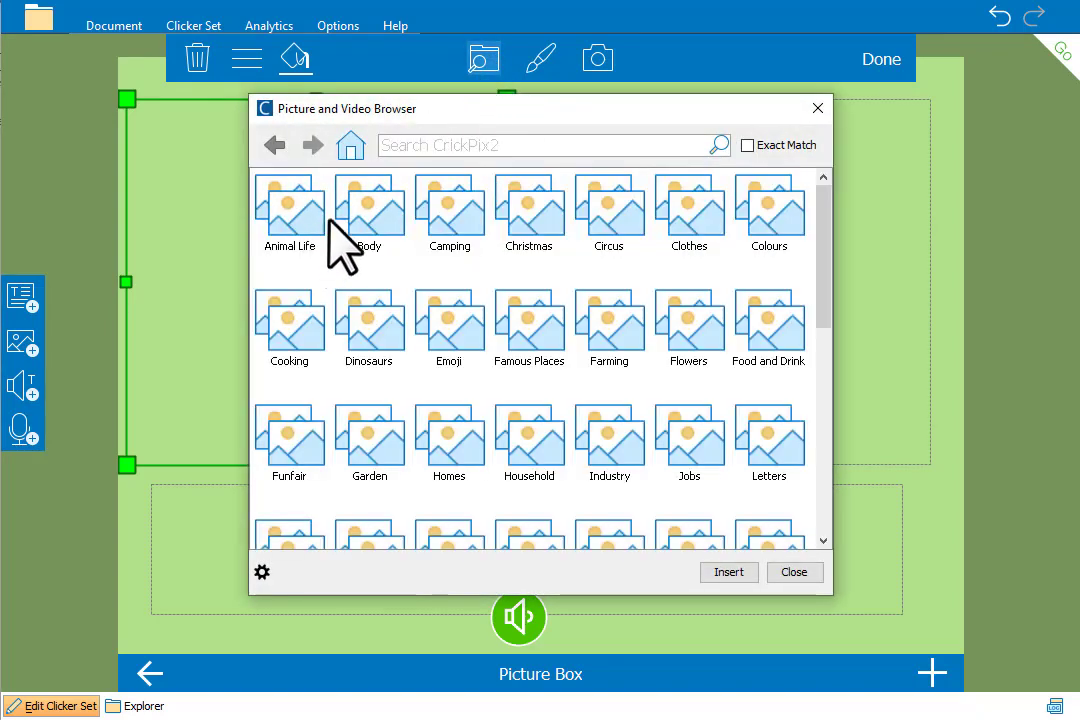
pyautogui.click(491, 145)
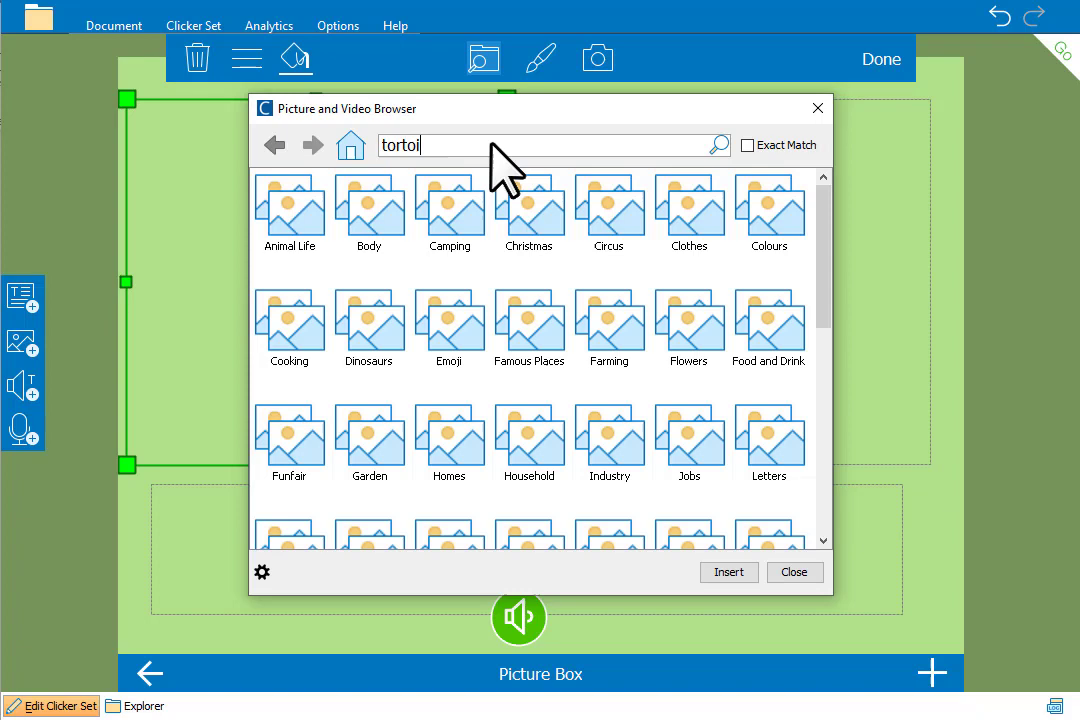
pyautogui.press('Return')
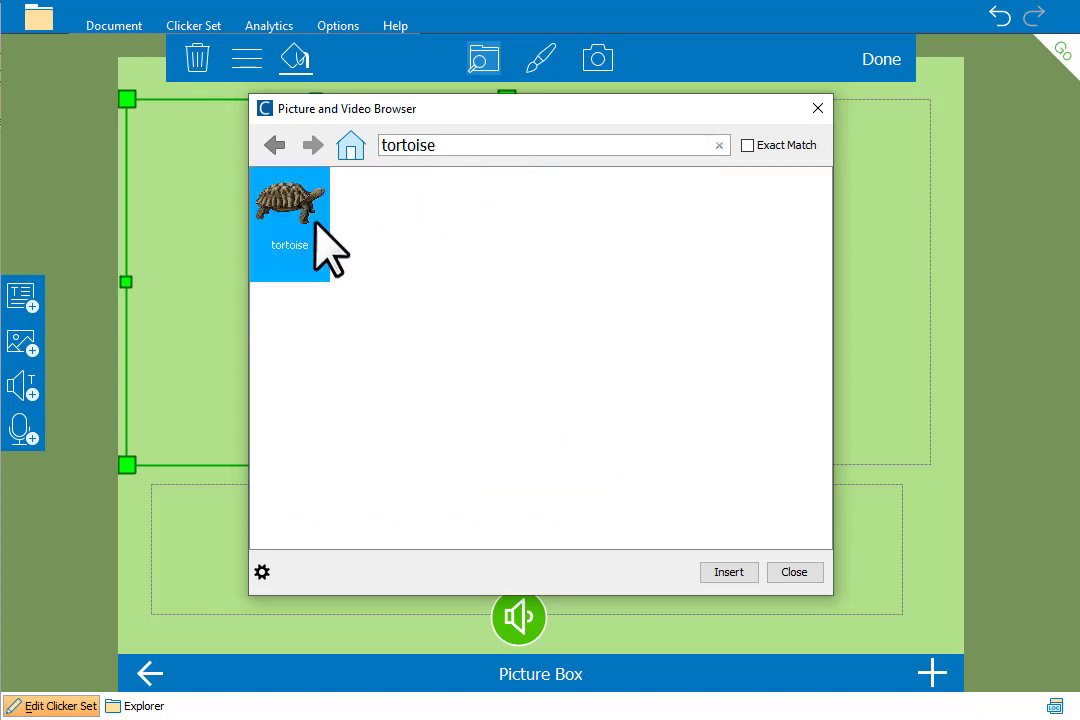
pyautogui.doubleClick(320, 240)
# Search CrickPix2 for "lizard" and insert the second lizard picture, the sandy-coloured one, into the empty picture box
pyautogui.click(755, 264)
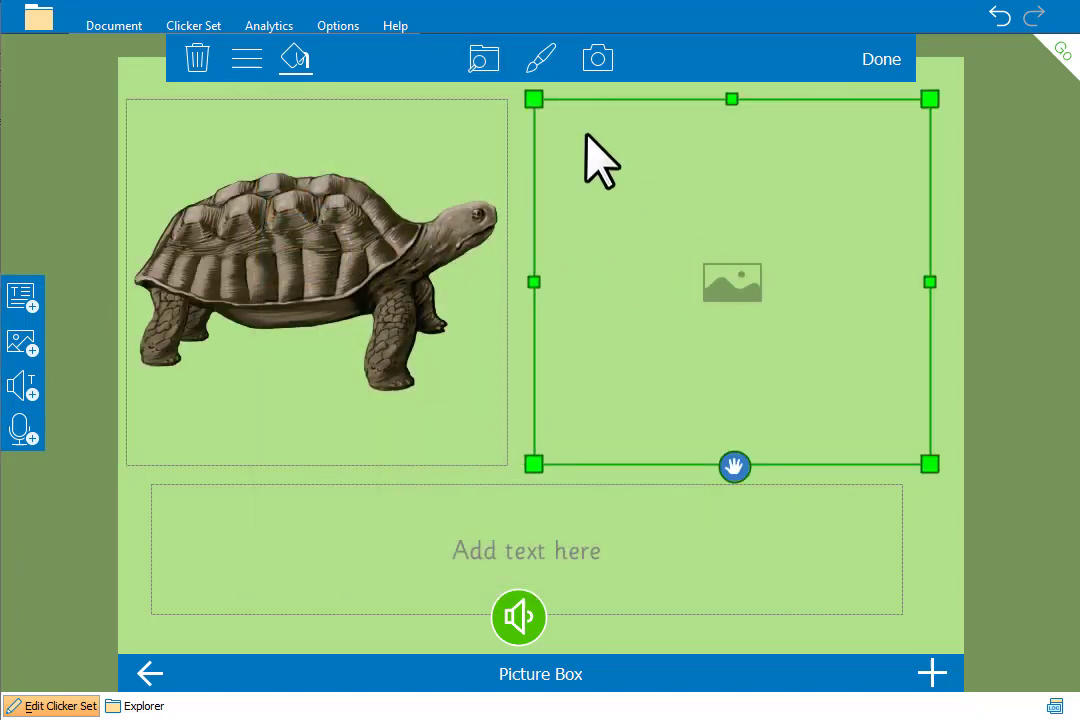
pyautogui.click(484, 60)
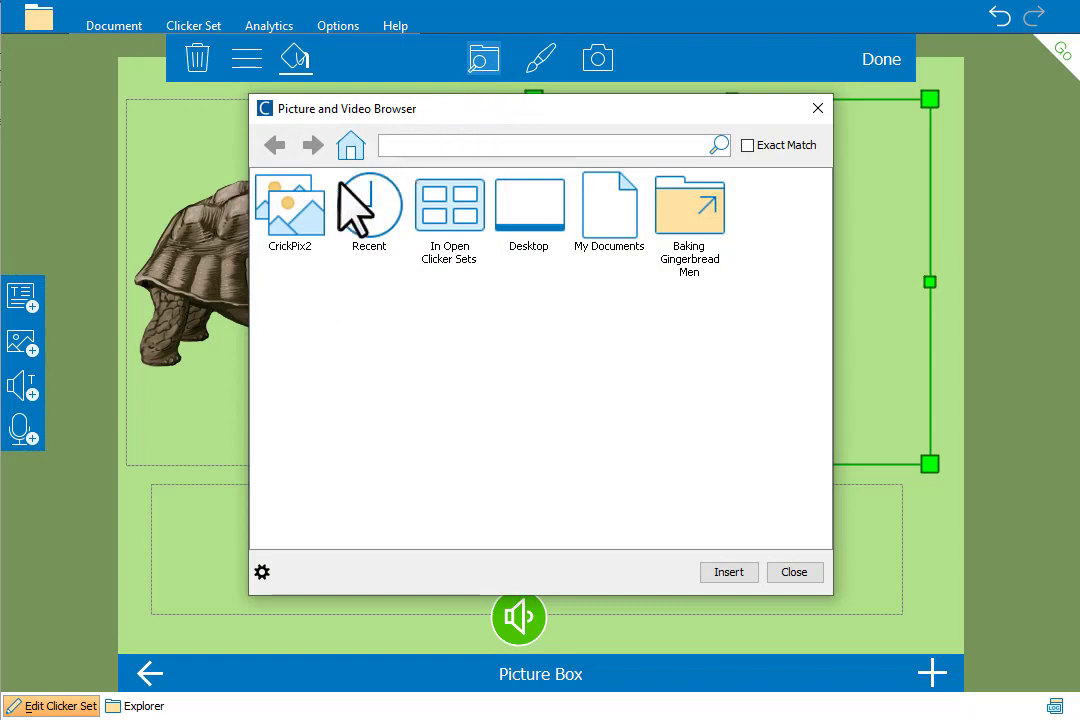
pyautogui.doubleClick(290, 210)
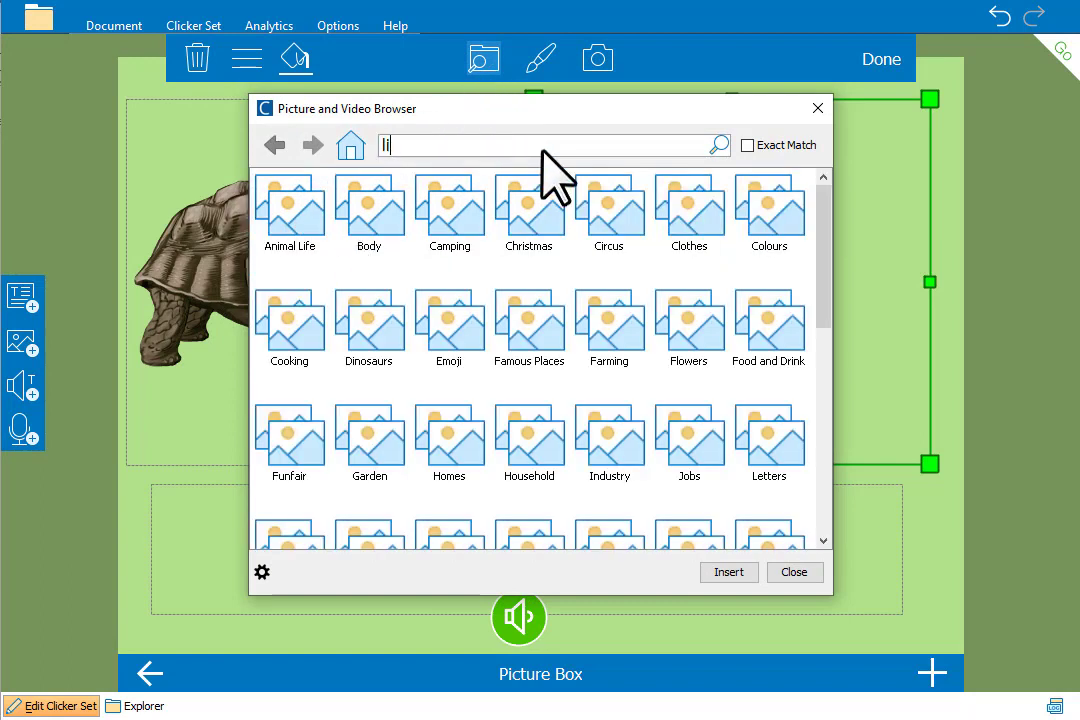
pyautogui.click(541, 150)
pyautogui.write('lizard')
pyautogui.press('Return')
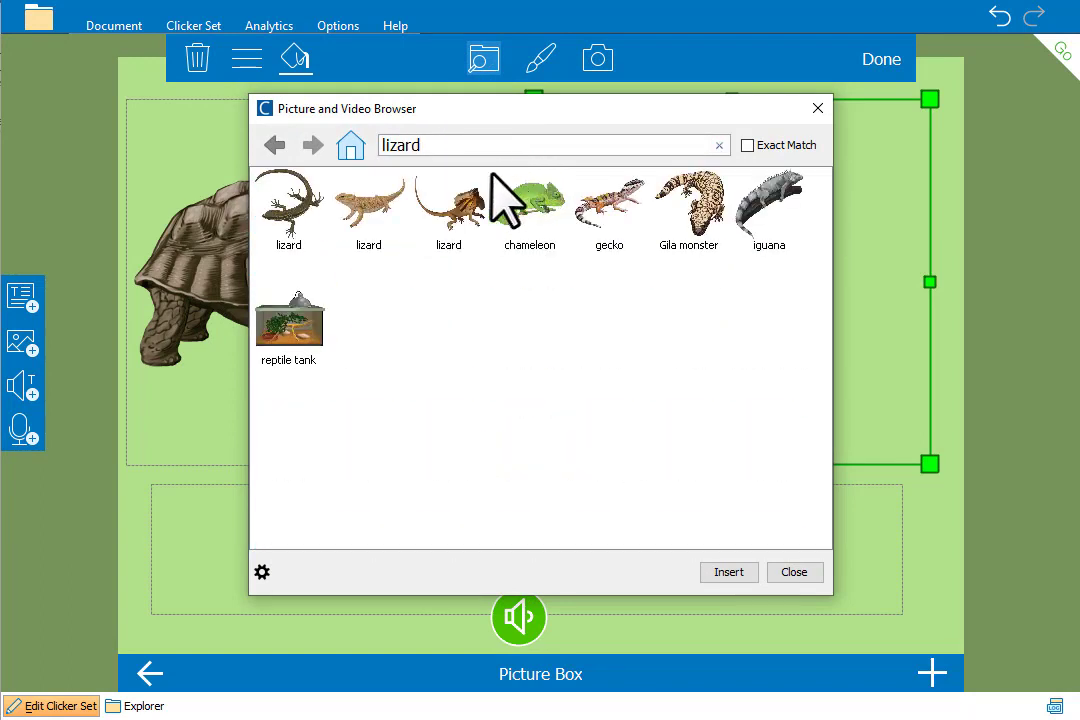
pyautogui.click(384, 208)
pyautogui.doubleClick(384, 208)
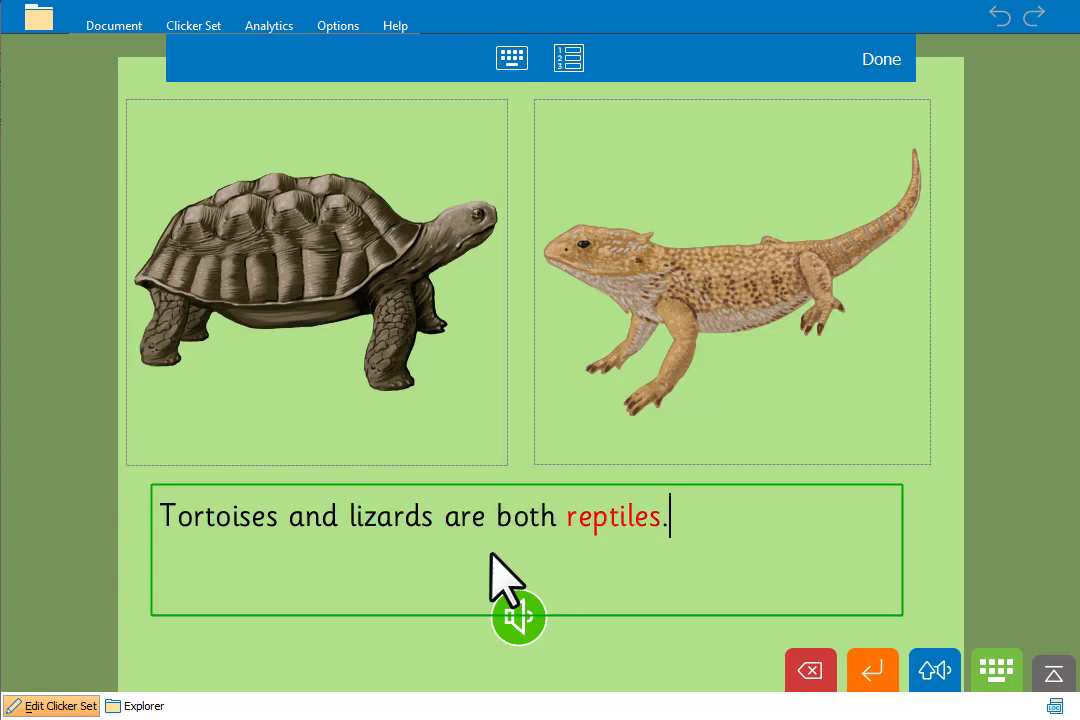
# Finish editing the sentence in the text box below the pictures, and set its text to centred alignment and Medium size
pyautogui.click(881, 59)
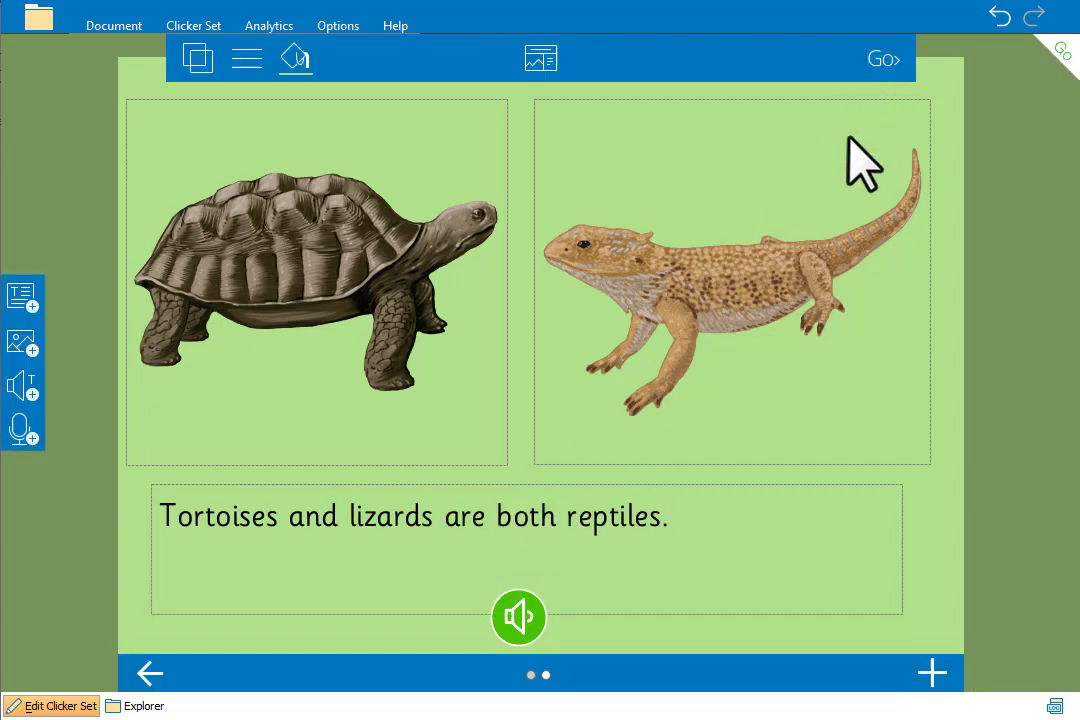
pyautogui.click(641, 545)
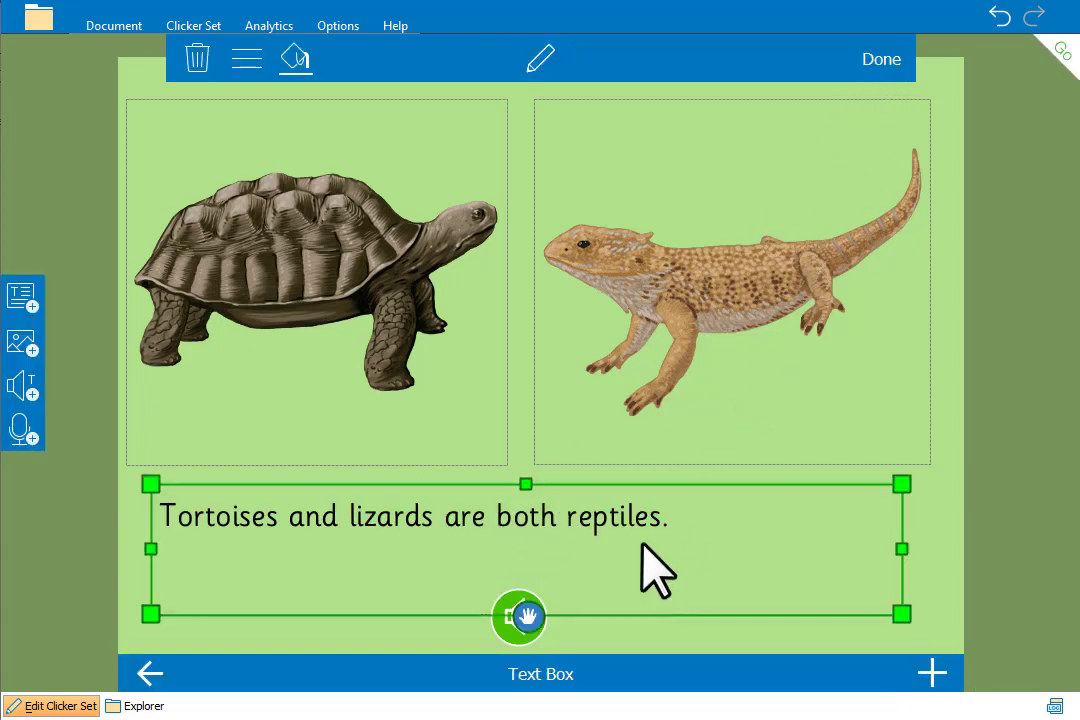
pyautogui.click(246, 68)
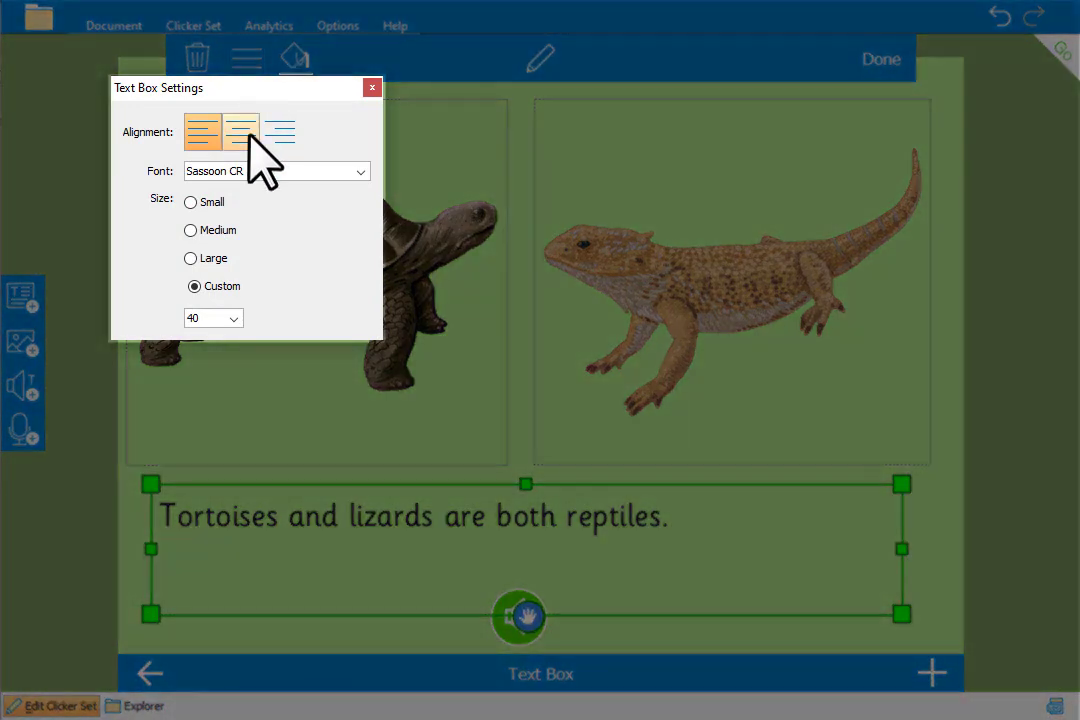
pyautogui.click(250, 135)
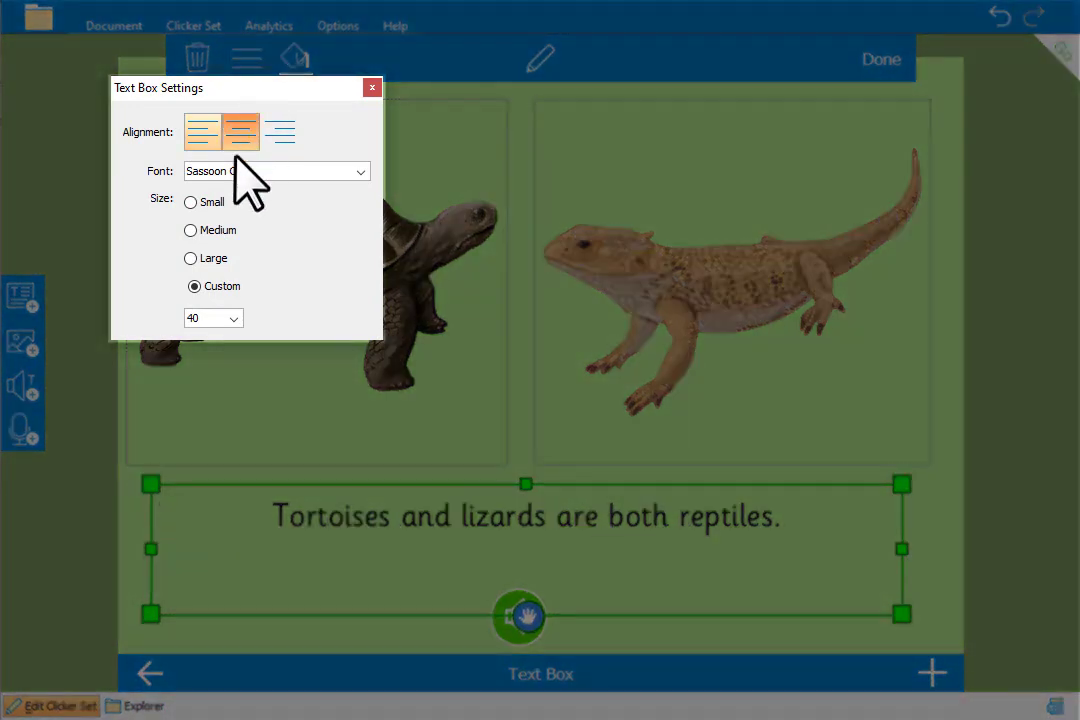
pyautogui.click(190, 231)
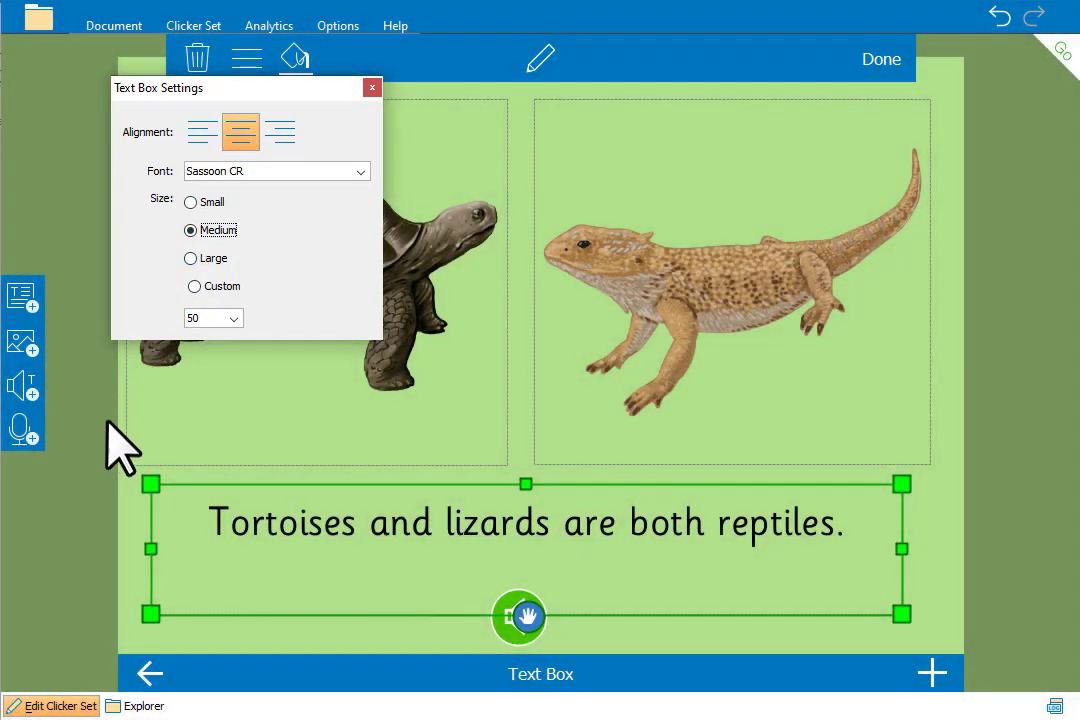
# Add a third page with the same design as the current page and move its text box above the picture boxes
pyautogui.click(118, 455)
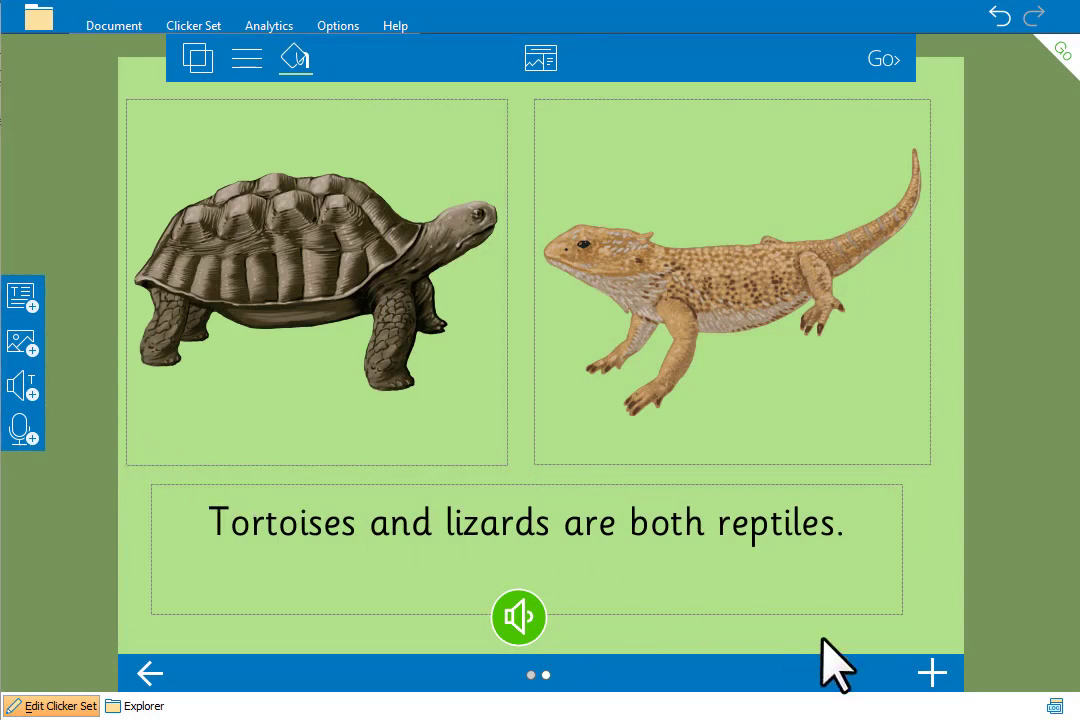
pyautogui.click(938, 673)
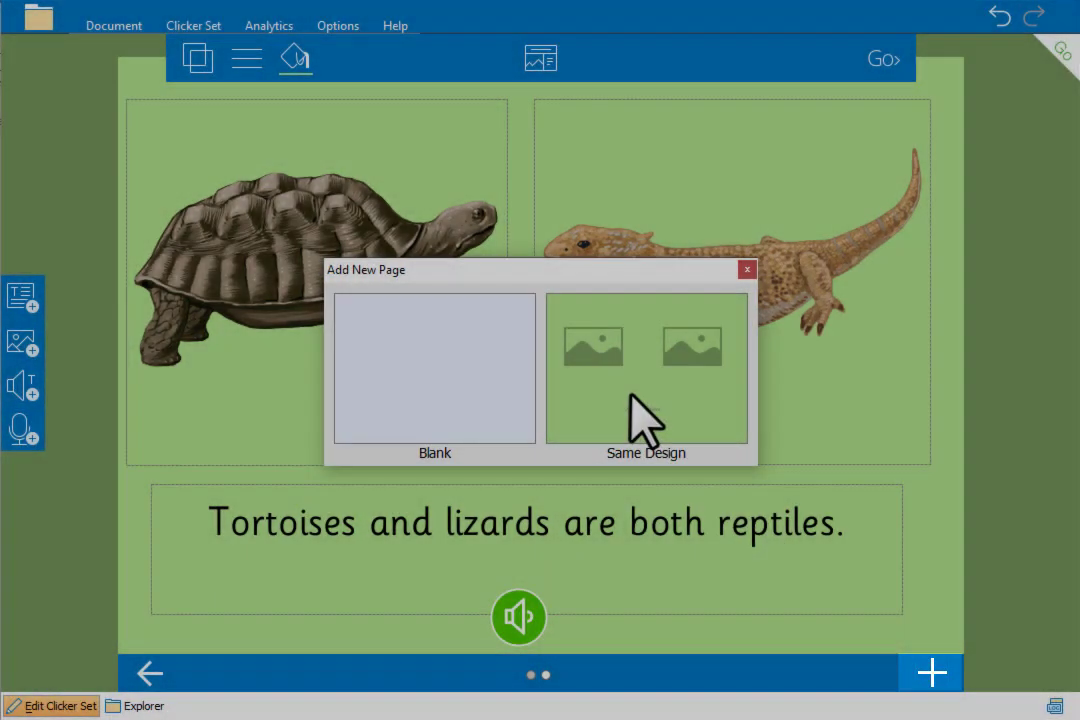
pyautogui.click(632, 392)
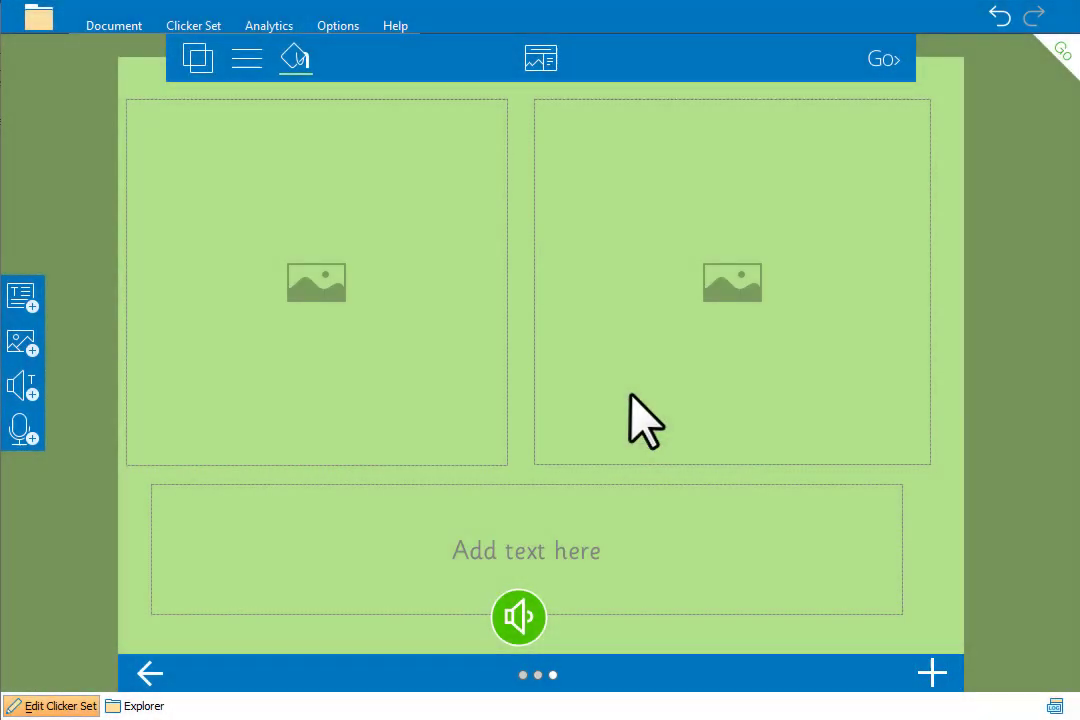
pyautogui.click(658, 566)
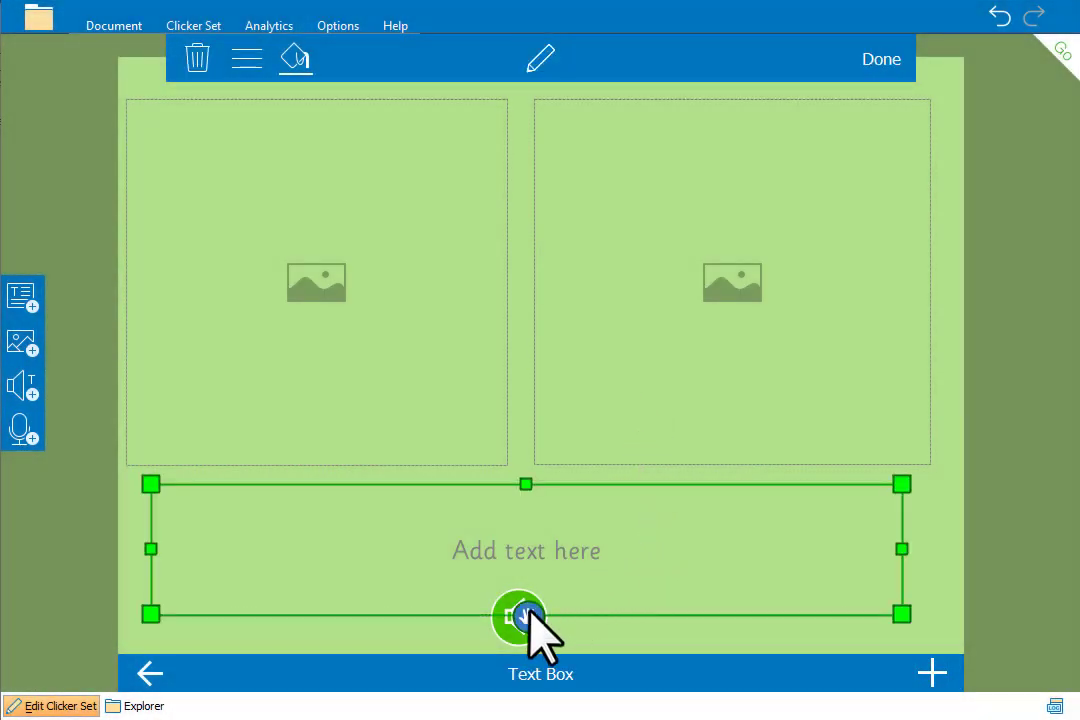
pyautogui.moveTo(524, 610); pyautogui.dragTo(541, 190)
# Shorten both picture boxes by lowering their upper edges so that they sit beneath the text box
pyautogui.click(400, 314)
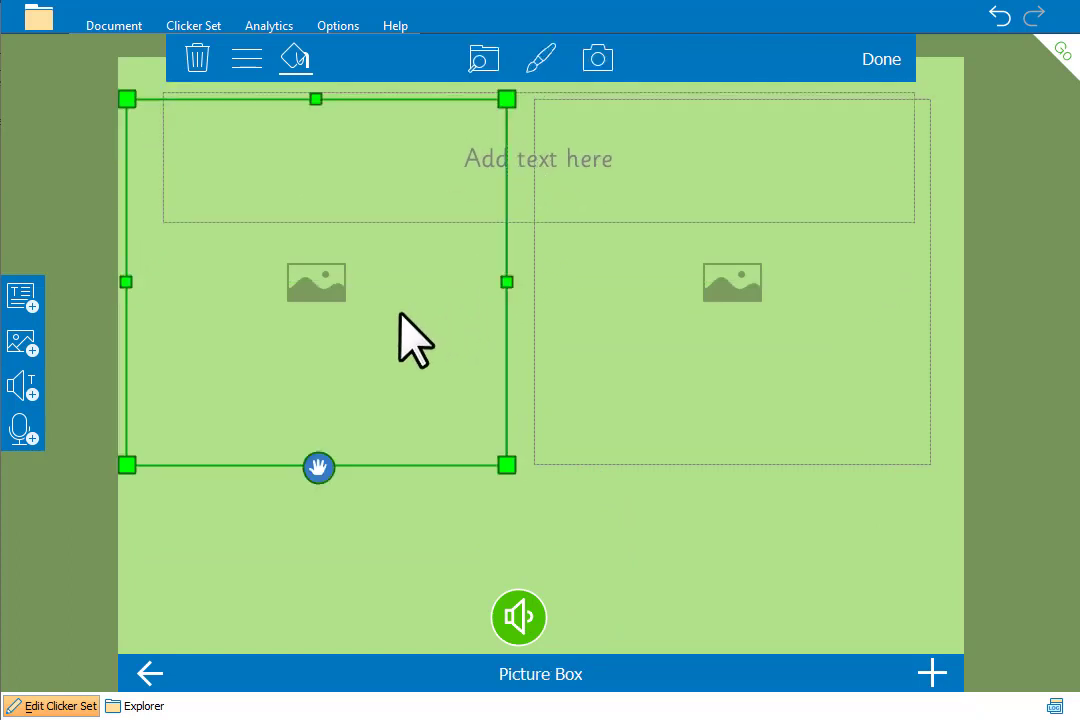
pyautogui.moveTo(316, 99); pyautogui.dragTo(313, 236)
pyautogui.press('Tab')
pyautogui.moveTo(730, 99); pyautogui.dragTo(740, 242)
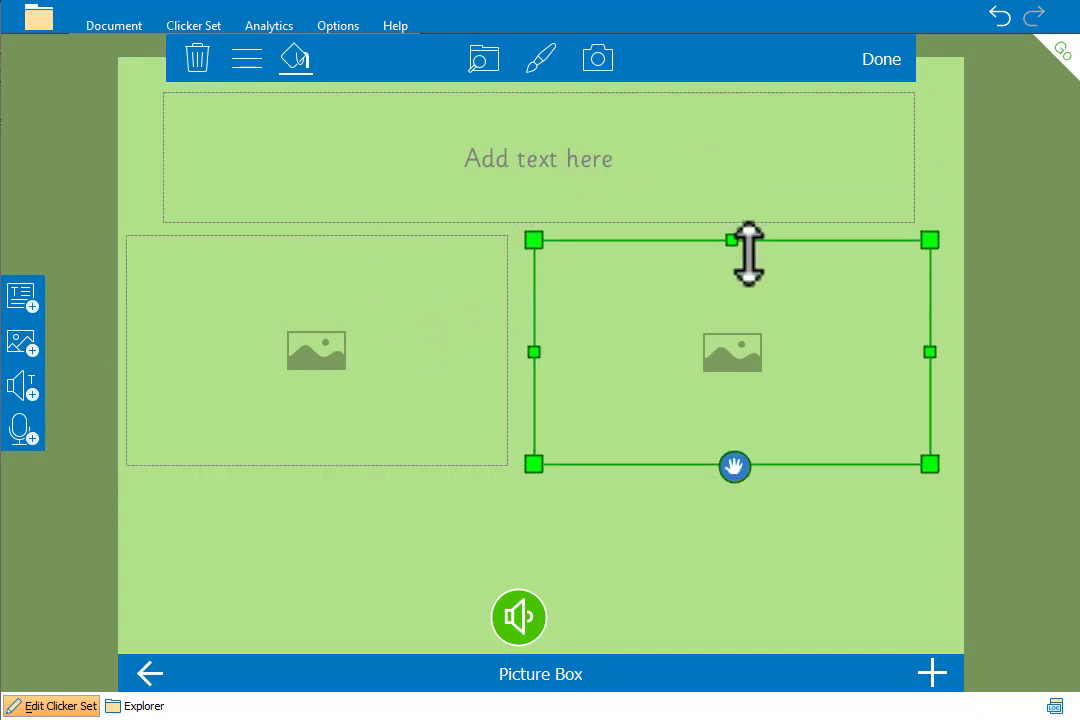
# Enter the title "Reptiles" in the text box and set its text size to Large
pyautogui.click(704, 186)
pyautogui.click(700, 185)
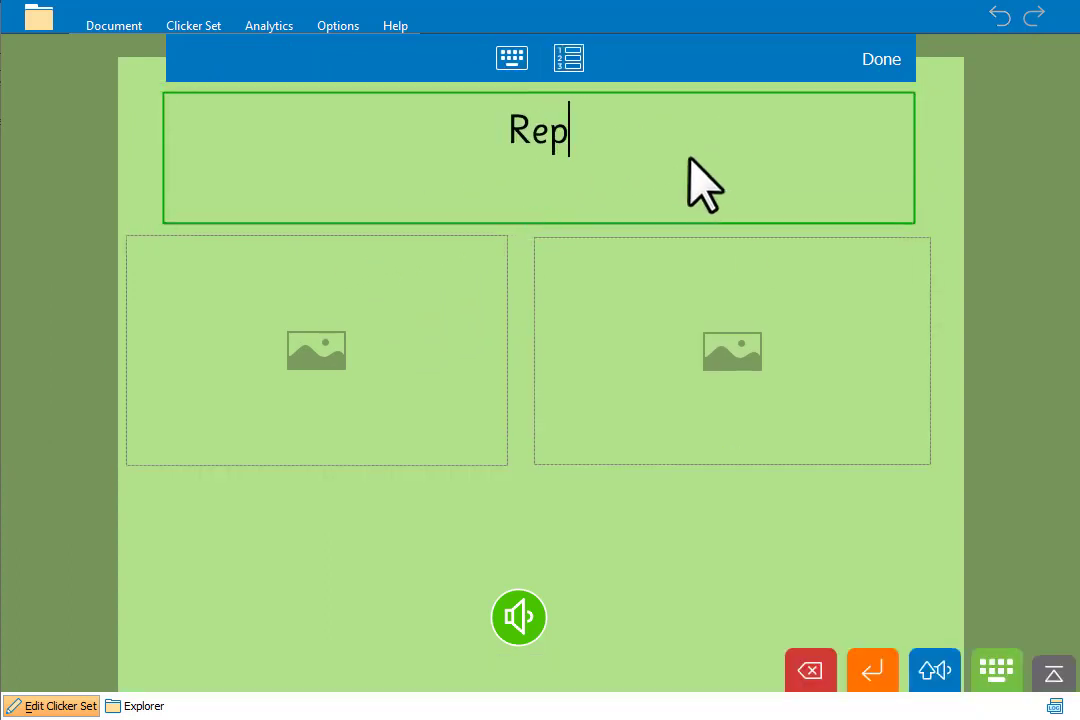
pyautogui.write('Reptiles')
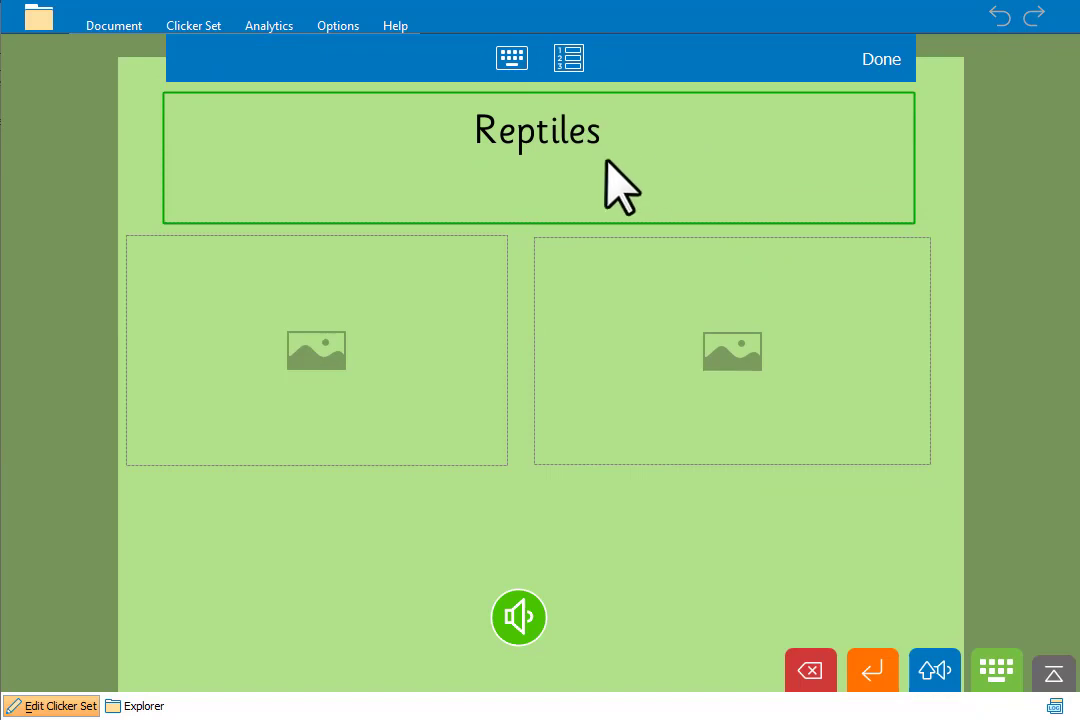
pyautogui.click(149, 174)
pyautogui.click(244, 160)
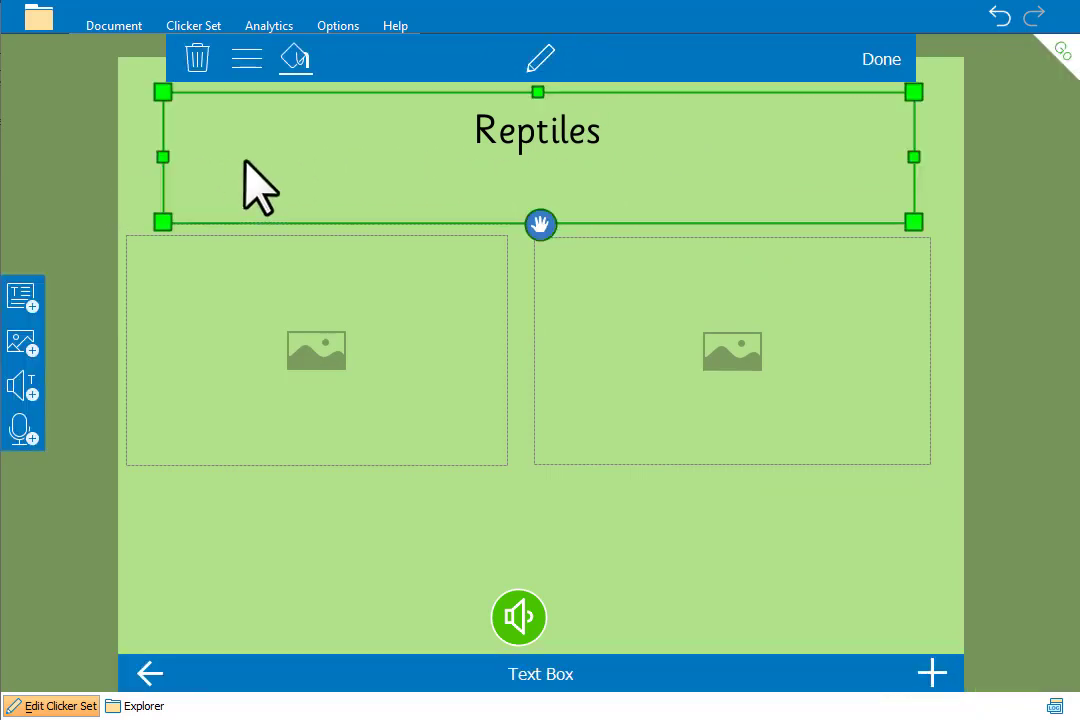
pyautogui.click(247, 60)
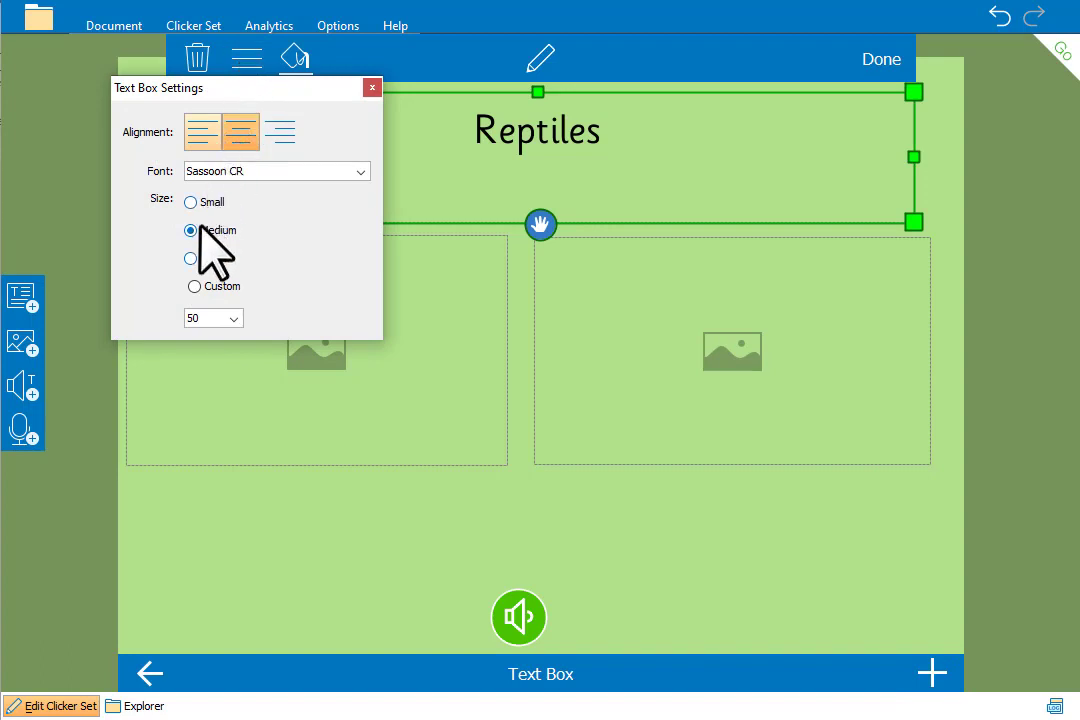
pyautogui.click(191, 258)
# Give the title box a white background, bright green text and a thick green border
pyautogui.click(296, 60)
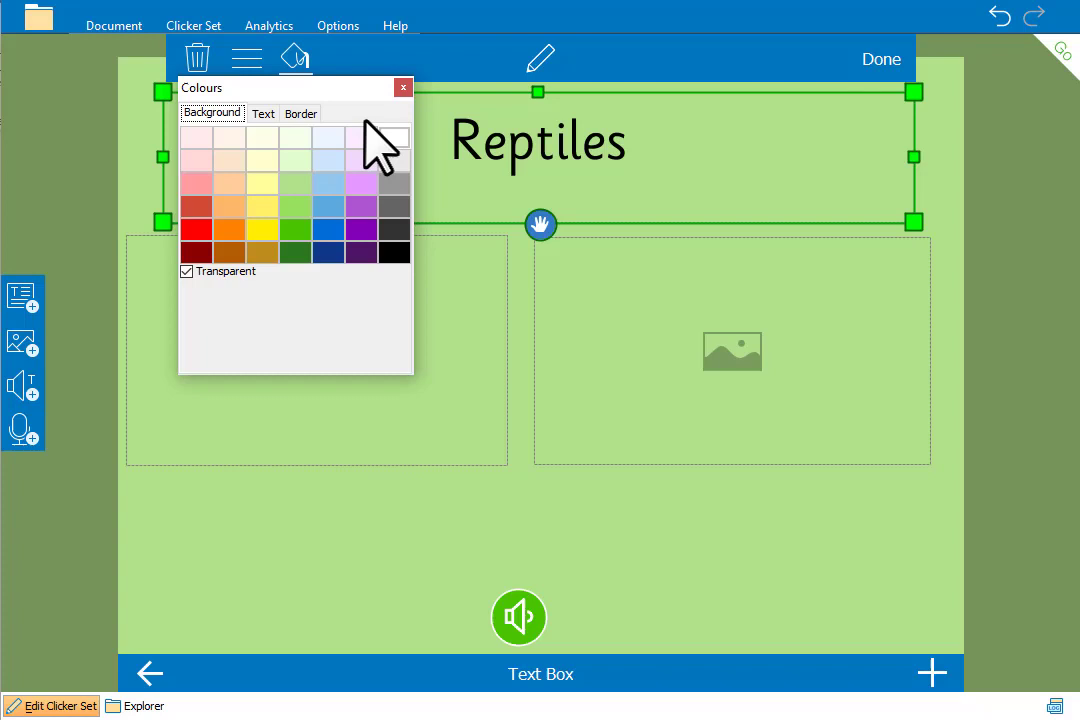
pyautogui.click(394, 137)
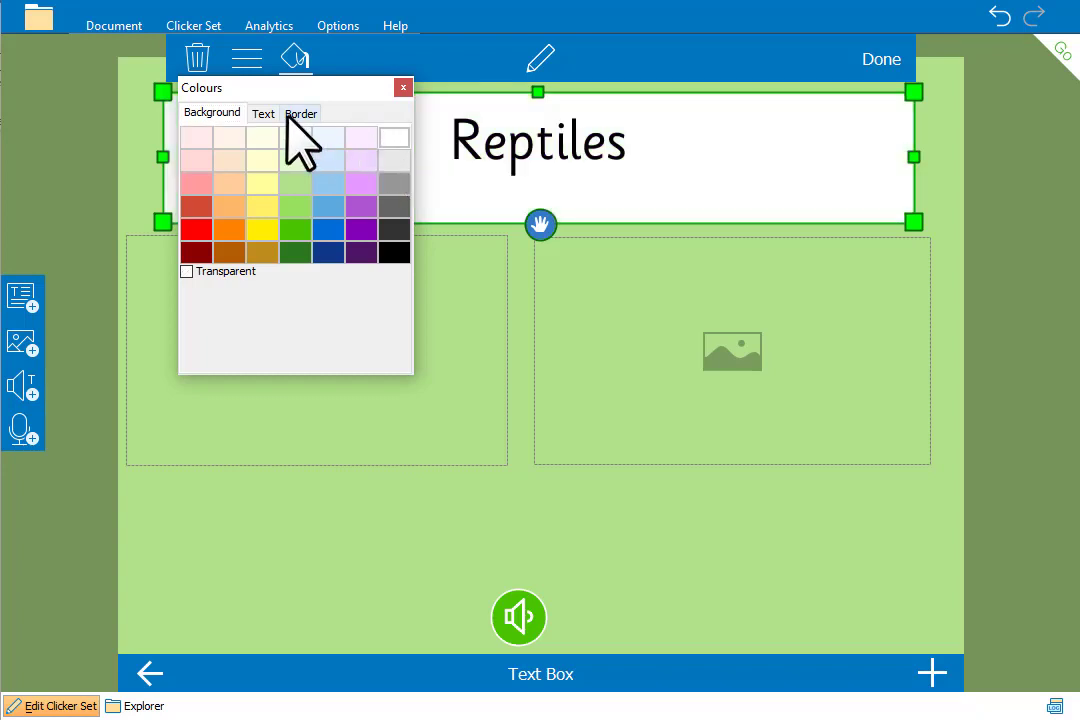
pyautogui.click(268, 114)
pyautogui.click(295, 229)
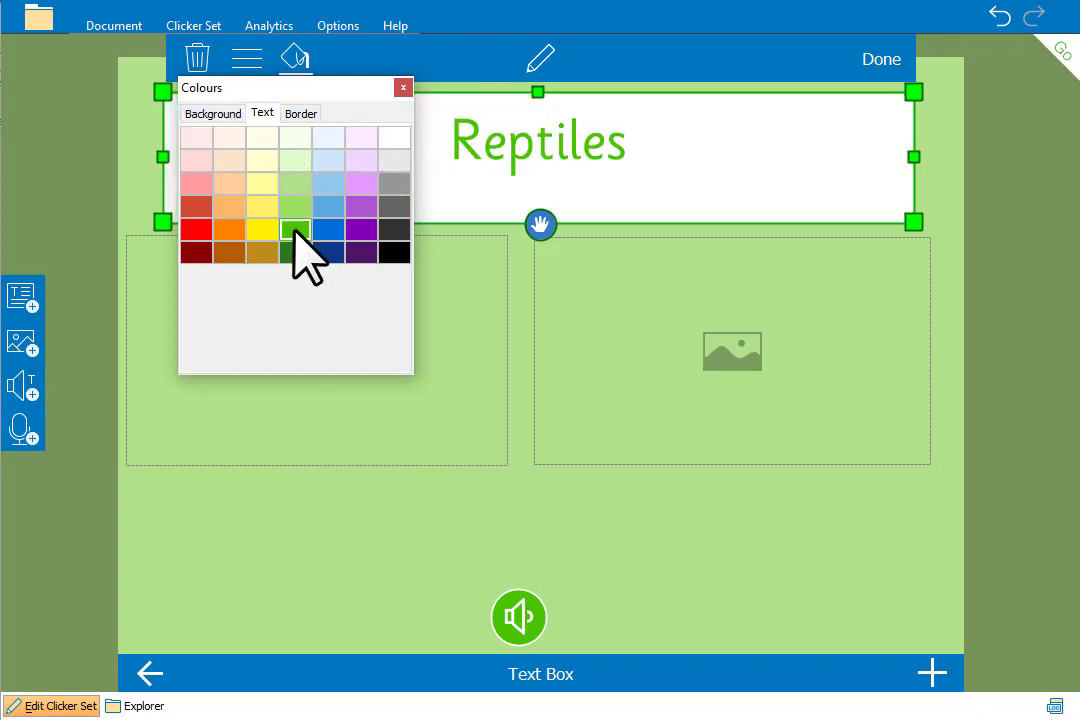
pyautogui.click(301, 113)
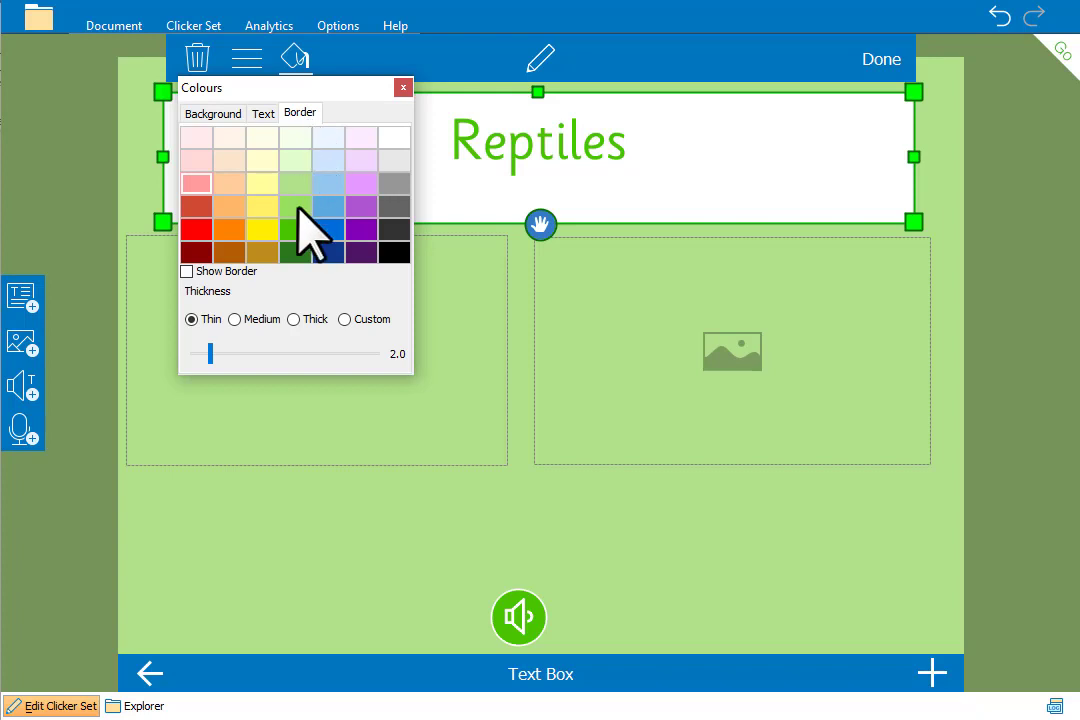
pyautogui.click(293, 319)
pyautogui.click(90, 390)
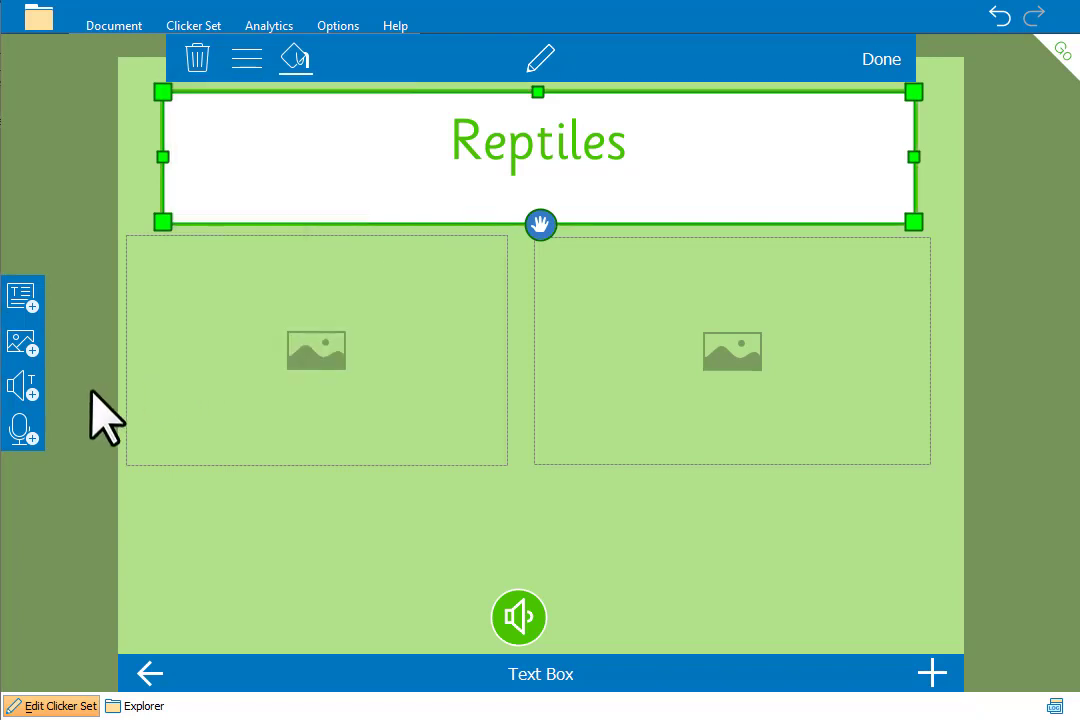
# Add a third picture box, place it centred at the foot of the page and make its background transparent
pyautogui.click(22, 342)
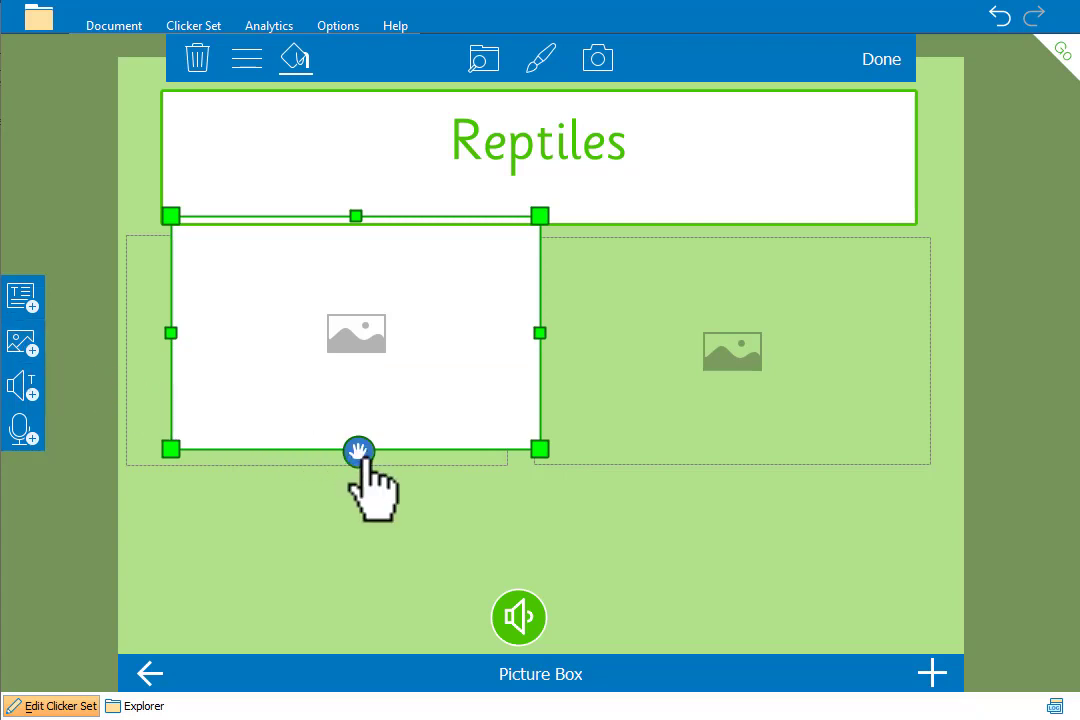
pyautogui.moveTo(358, 458); pyautogui.dragTo(530, 678)
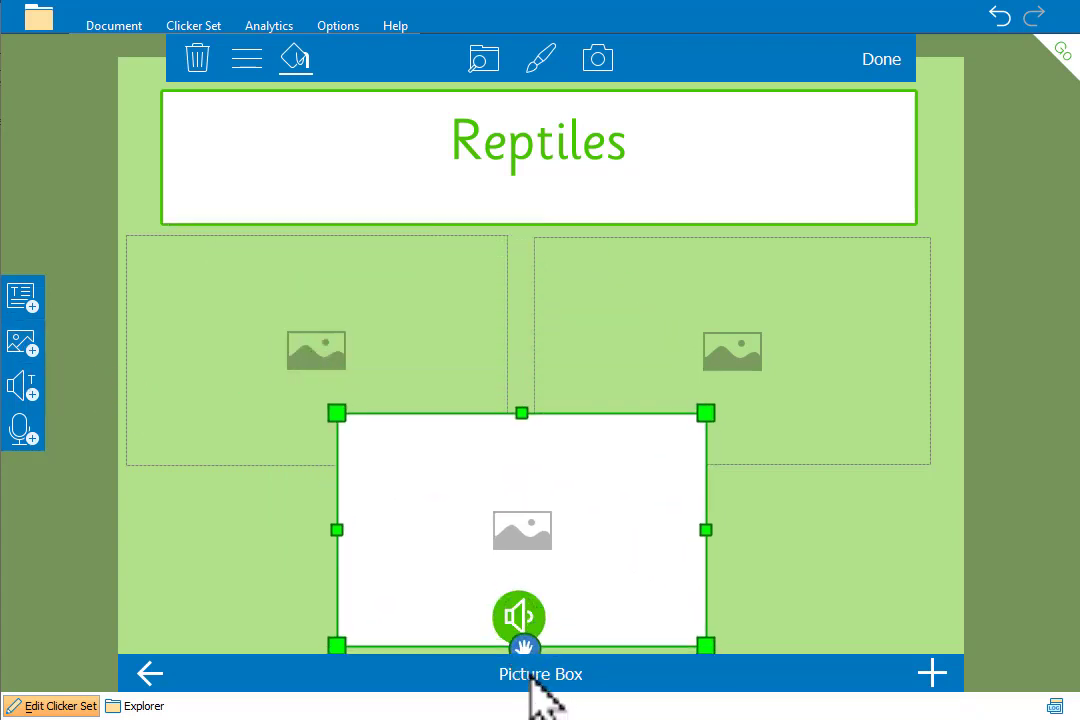
pyautogui.click(295, 58)
pyautogui.click(222, 122)
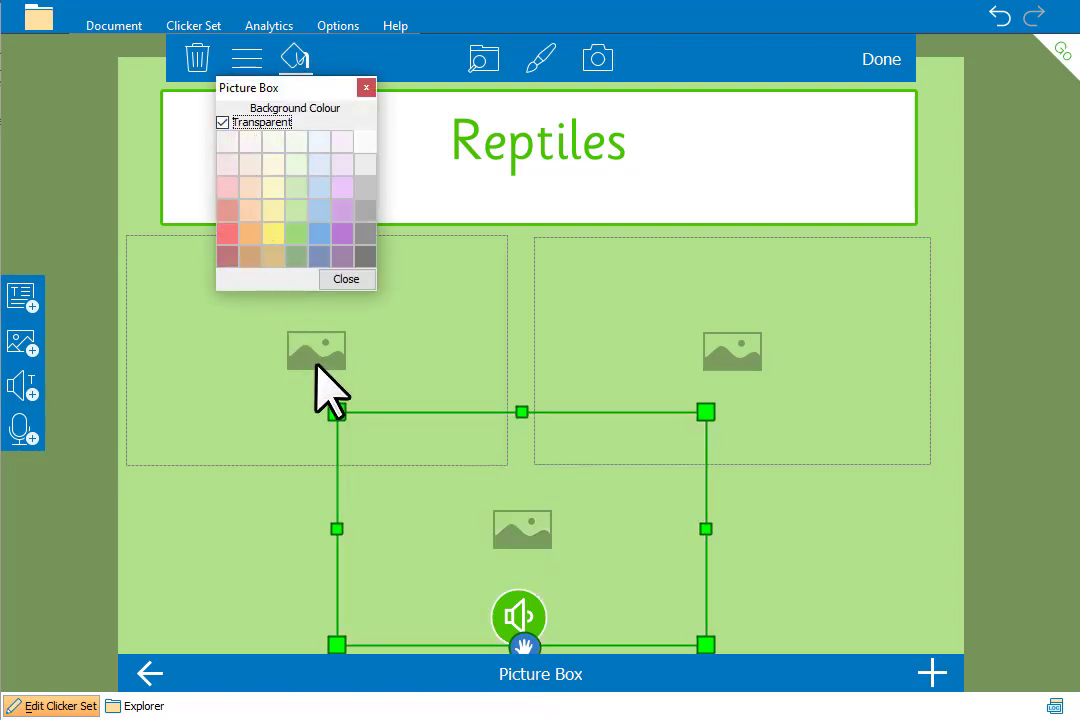
# Search CrickPix2 for "snake" and insert the second result, the coiled patterned snake, into the page's left picture box
pyautogui.click(333, 372)
pyautogui.click(485, 60)
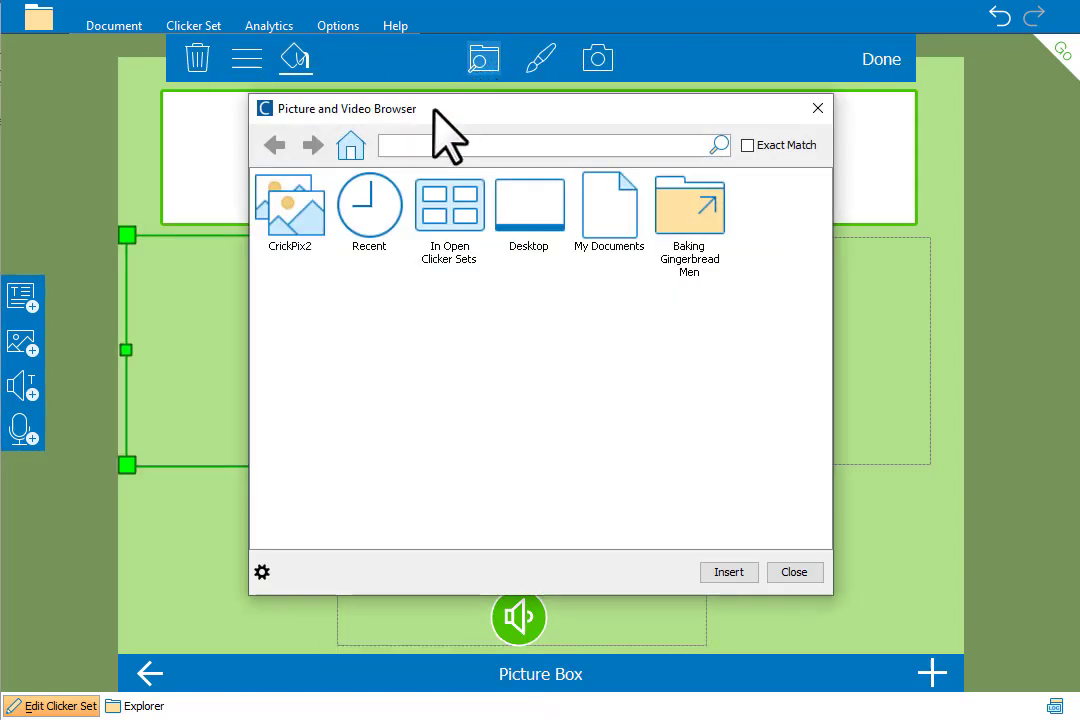
pyautogui.doubleClick(310, 215)
pyautogui.click(492, 142)
pyautogui.write('snak')
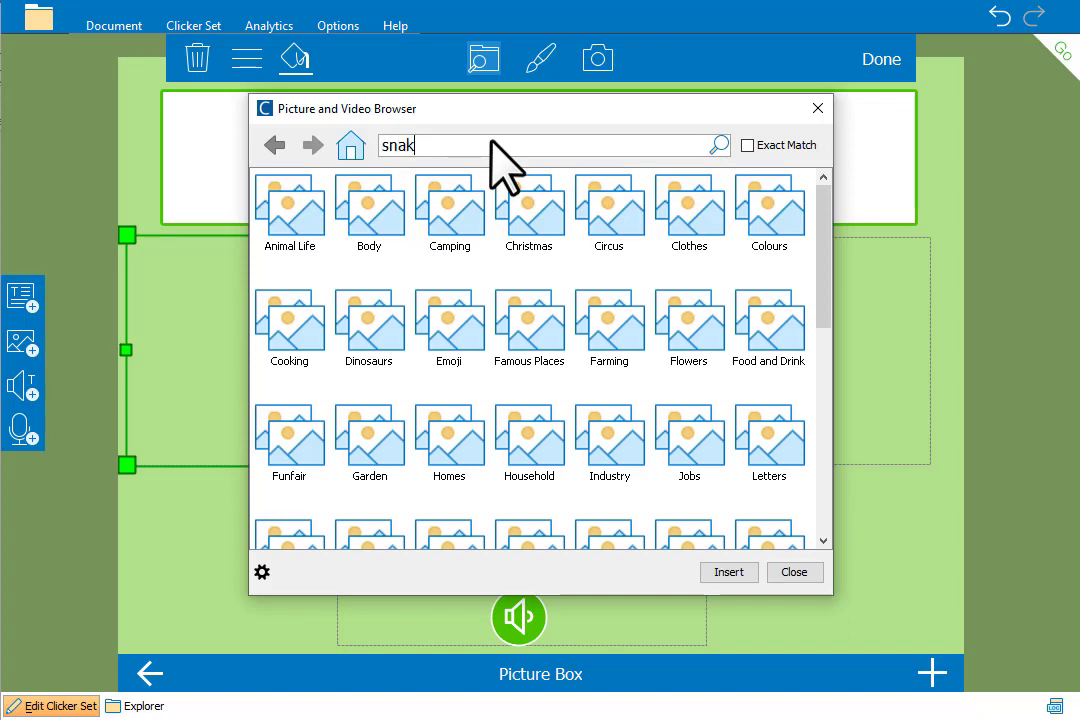
pyautogui.write('e')
pyautogui.doubleClick(375, 222)
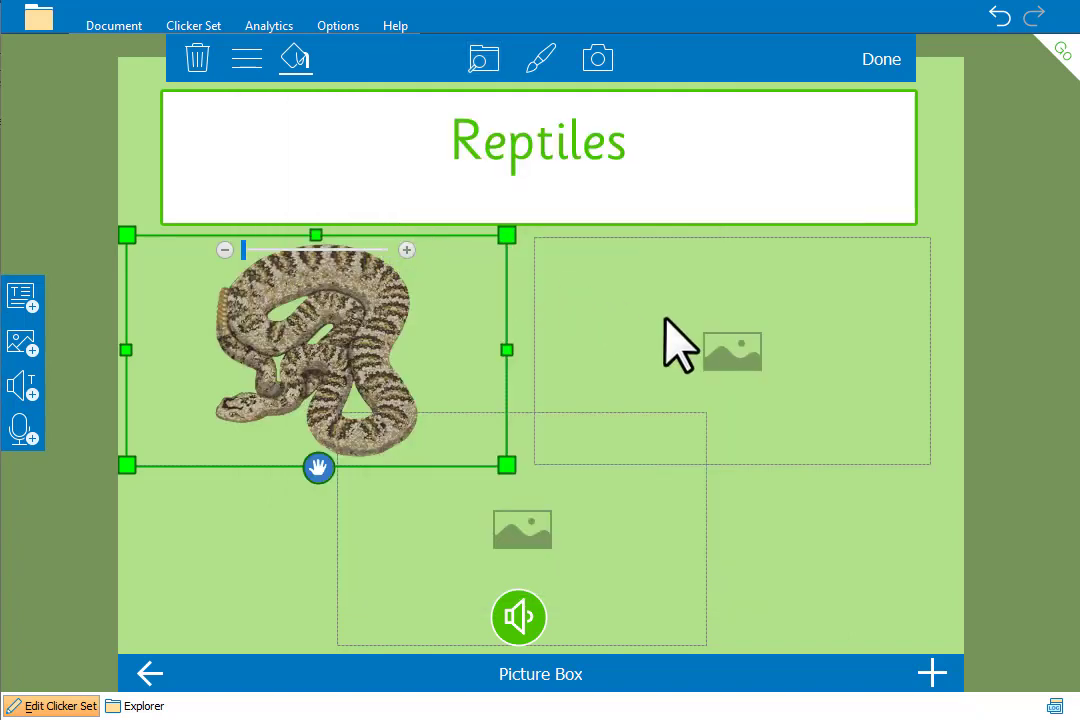
# Search CrickPix2 for "alligator" and insert the first alligator picture into the page's right picture box
pyautogui.click(690, 320)
pyautogui.click(485, 60)
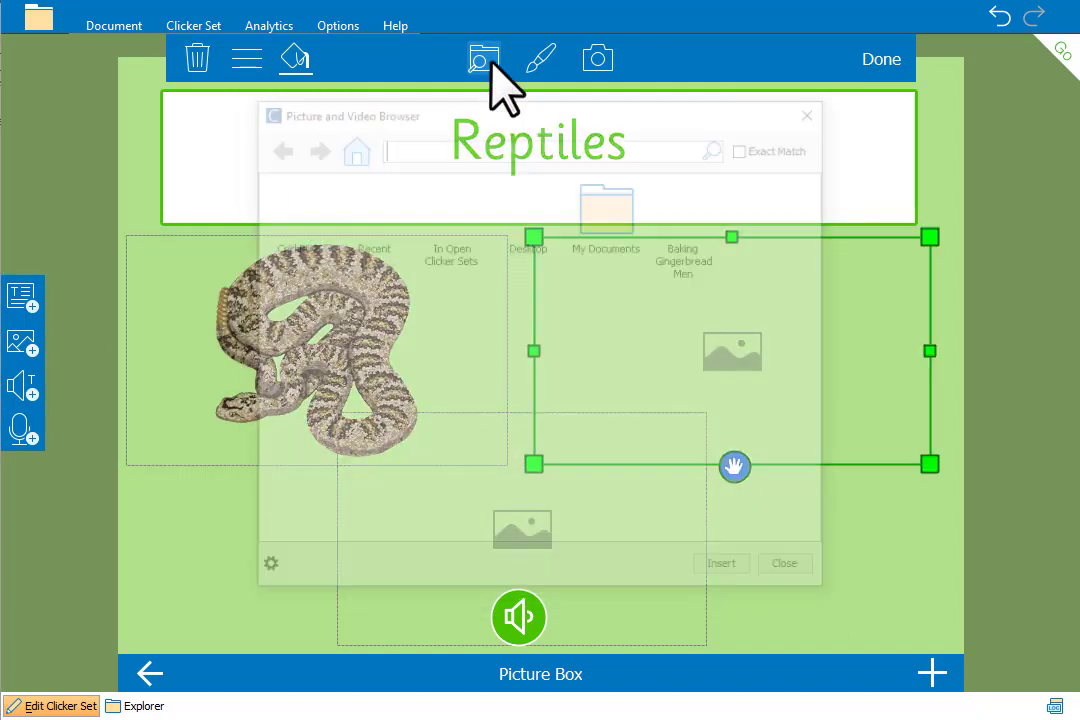
pyautogui.doubleClick(300, 228)
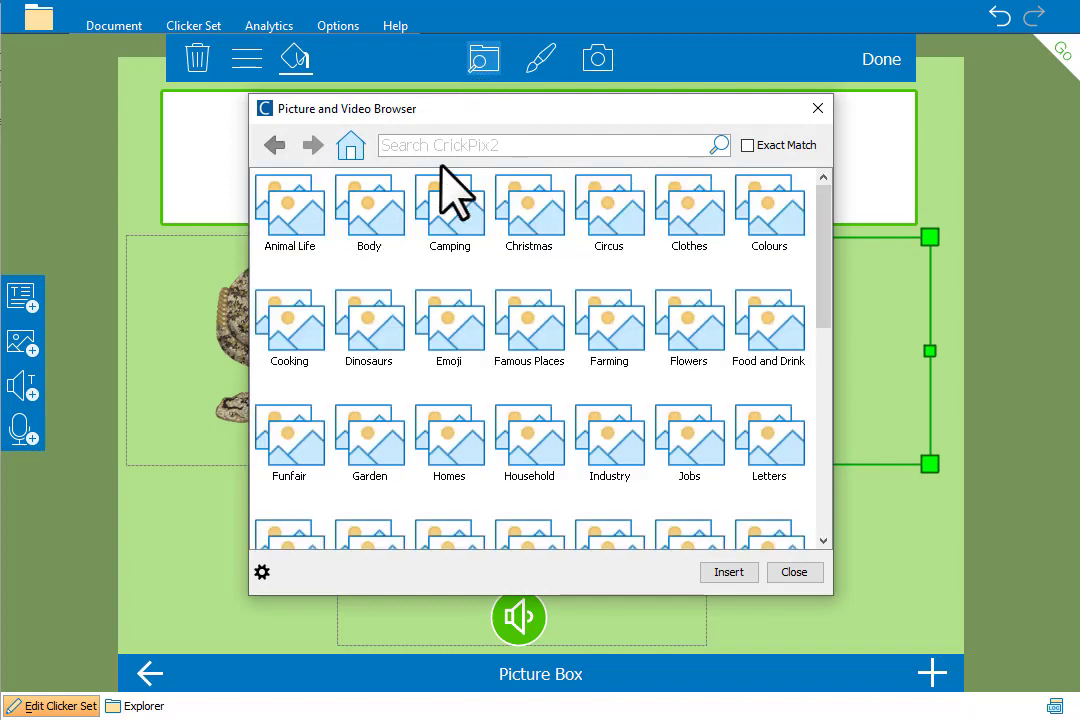
pyautogui.click(491, 145)
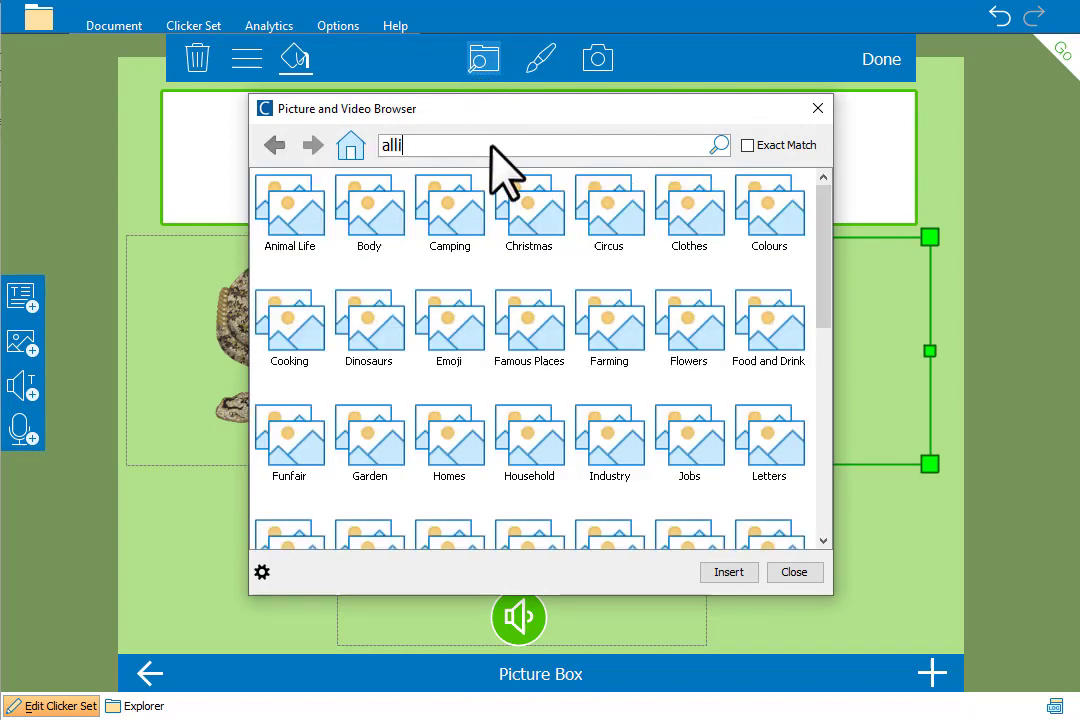
pyautogui.write('alligator')
pyautogui.doubleClick(290, 228)
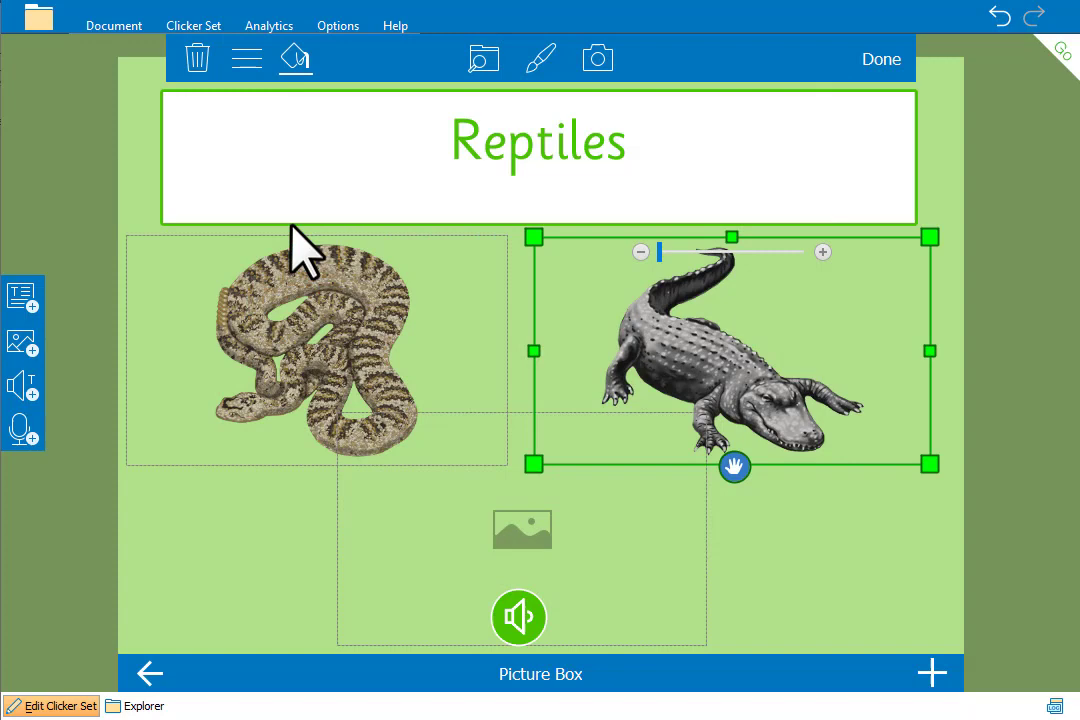
# Search CrickPix2 for "chameleon" and insert the chameleon picture into the lower picture box
pyautogui.click(609, 563)
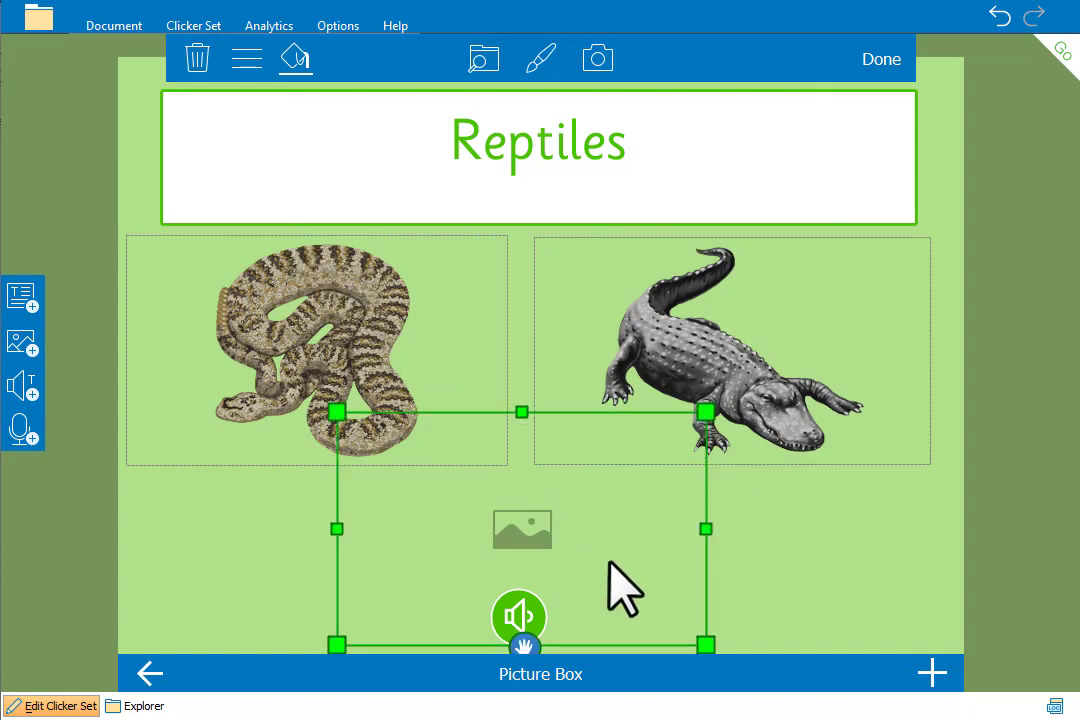
pyautogui.click(484, 59)
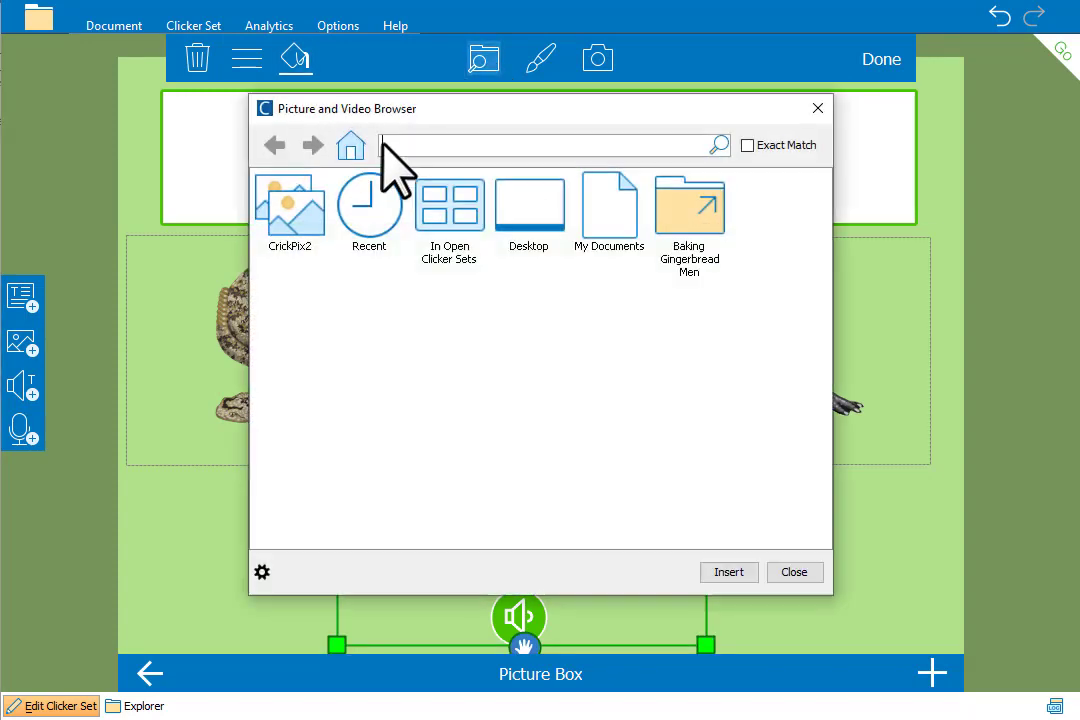
pyautogui.doubleClick(290, 225)
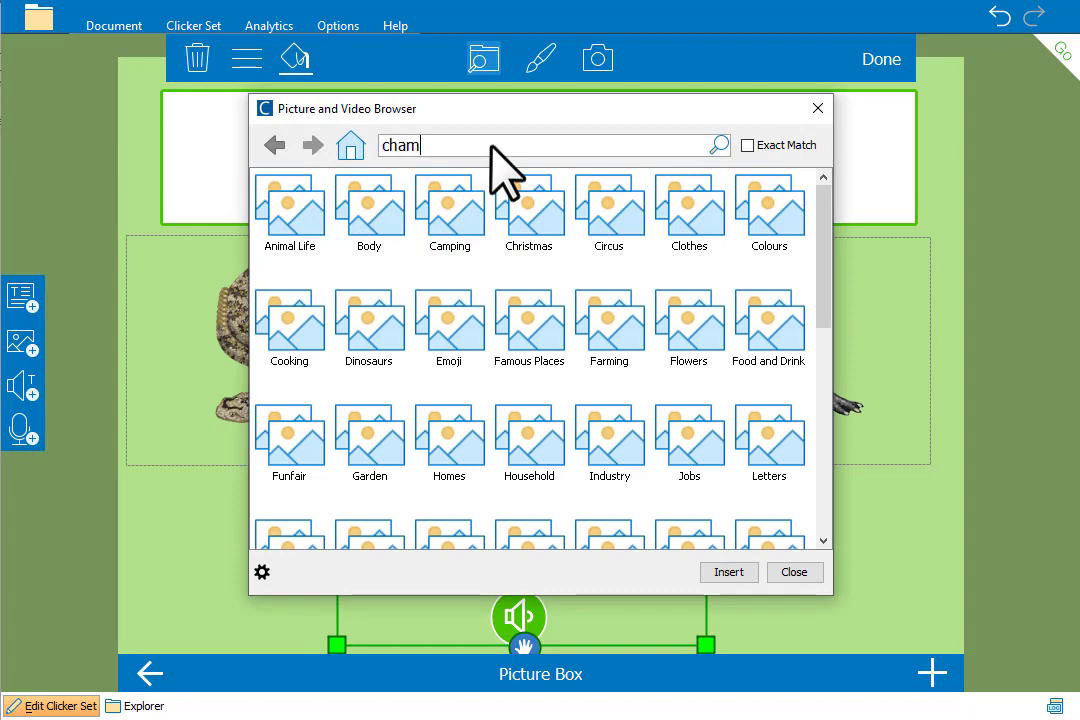
pyautogui.click(490, 146)
pyautogui.write('chameleon')
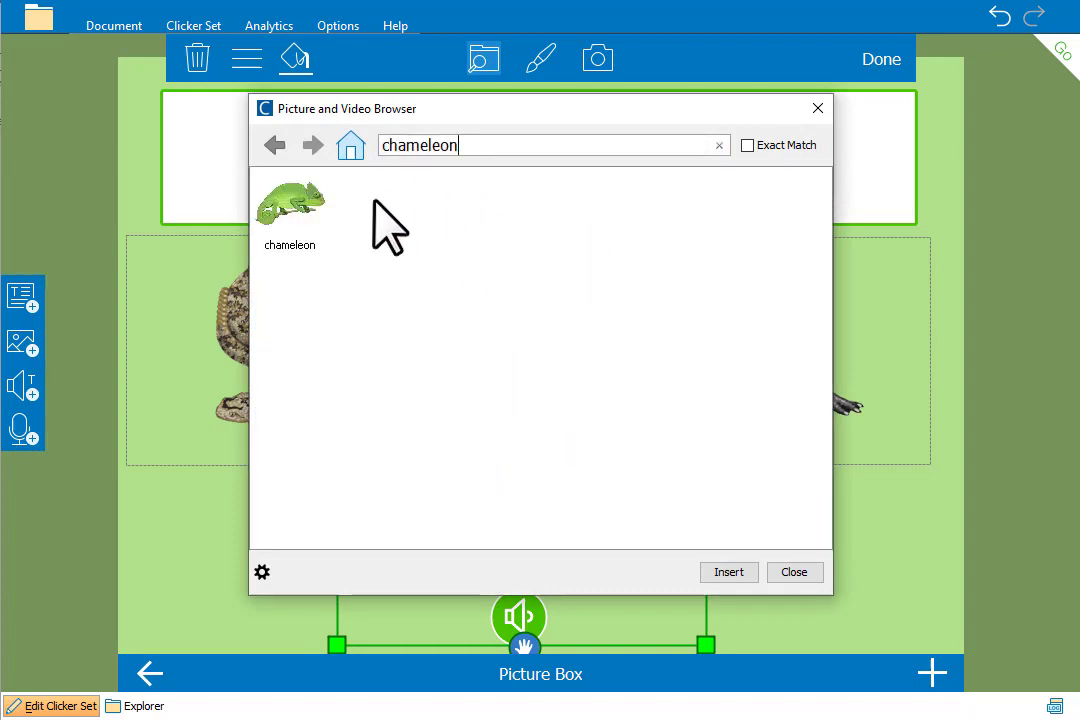
pyautogui.doubleClick(302, 234)
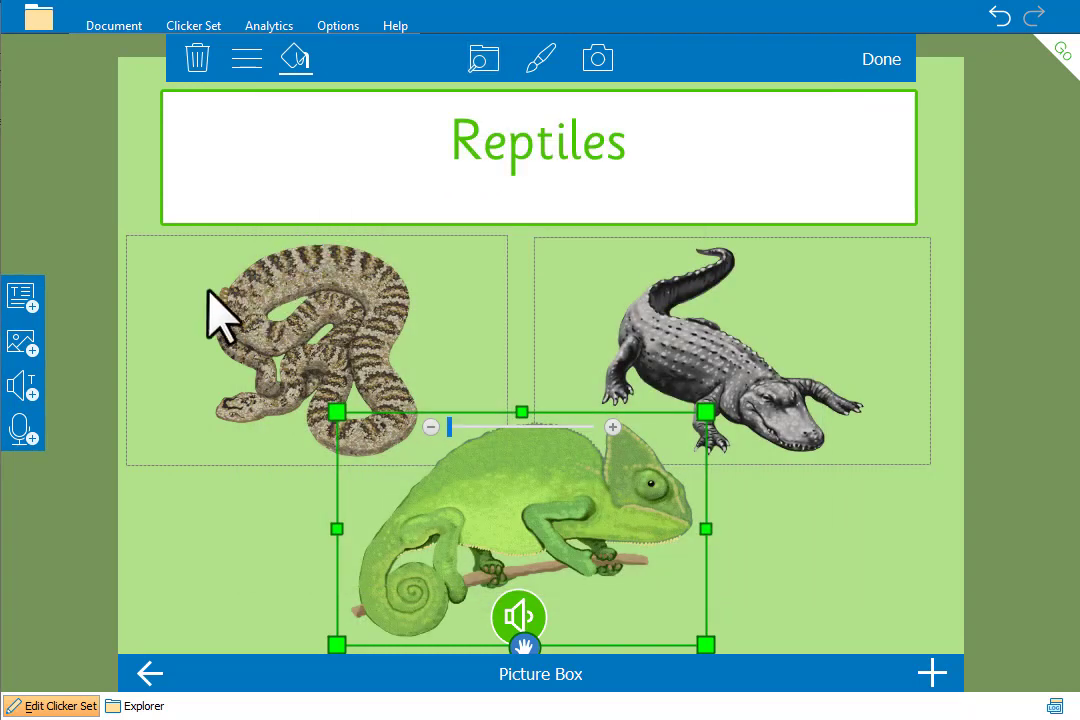
# Delete the read button that overlaps the chameleon picture
pyautogui.click(84, 374)
pyautogui.click(525, 625)
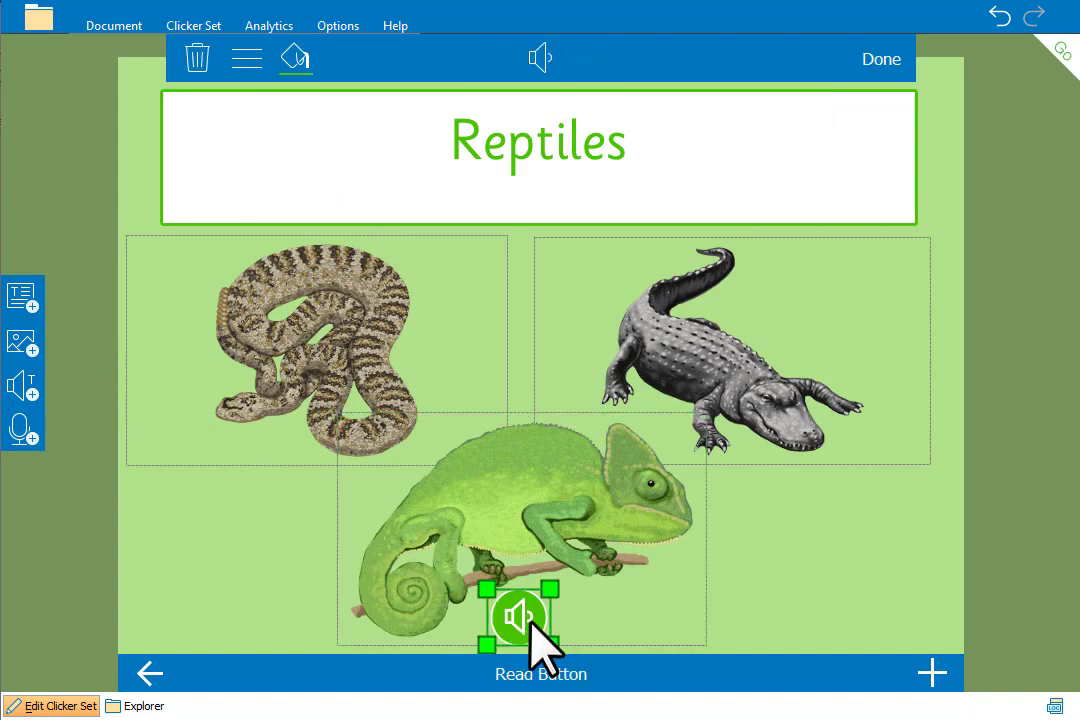
pyautogui.click(197, 62)
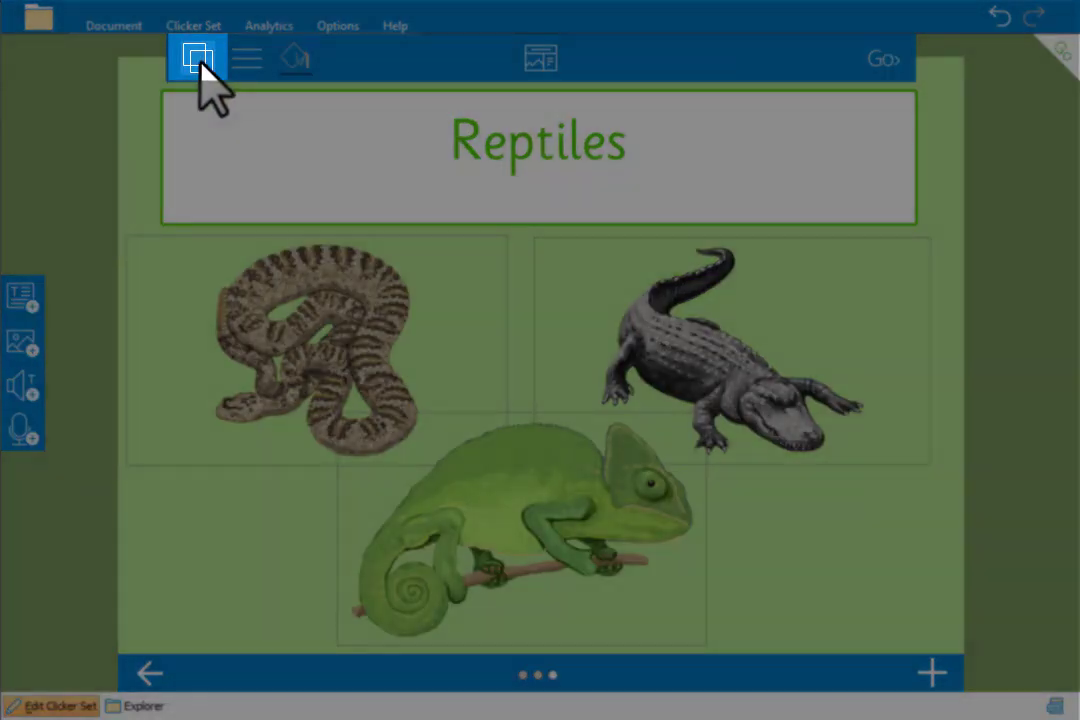
# Open the overview of all pages and move the "Reptiles" title page in front of Page 1
pyautogui.click(196, 60)
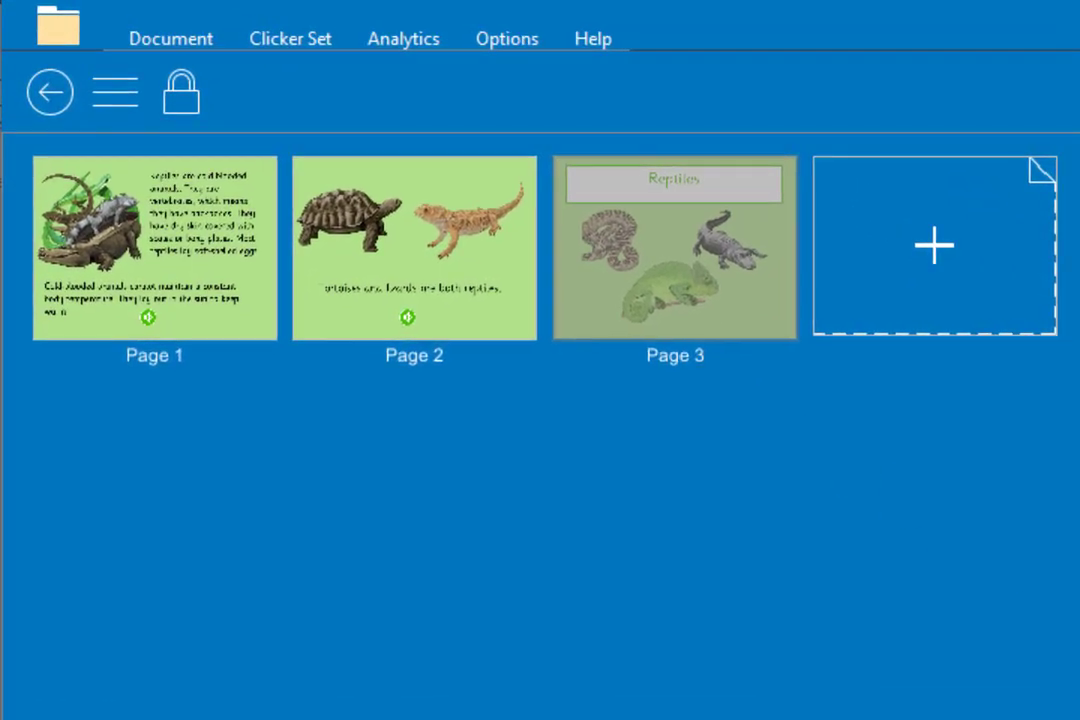
pyautogui.rightClick(655, 295)
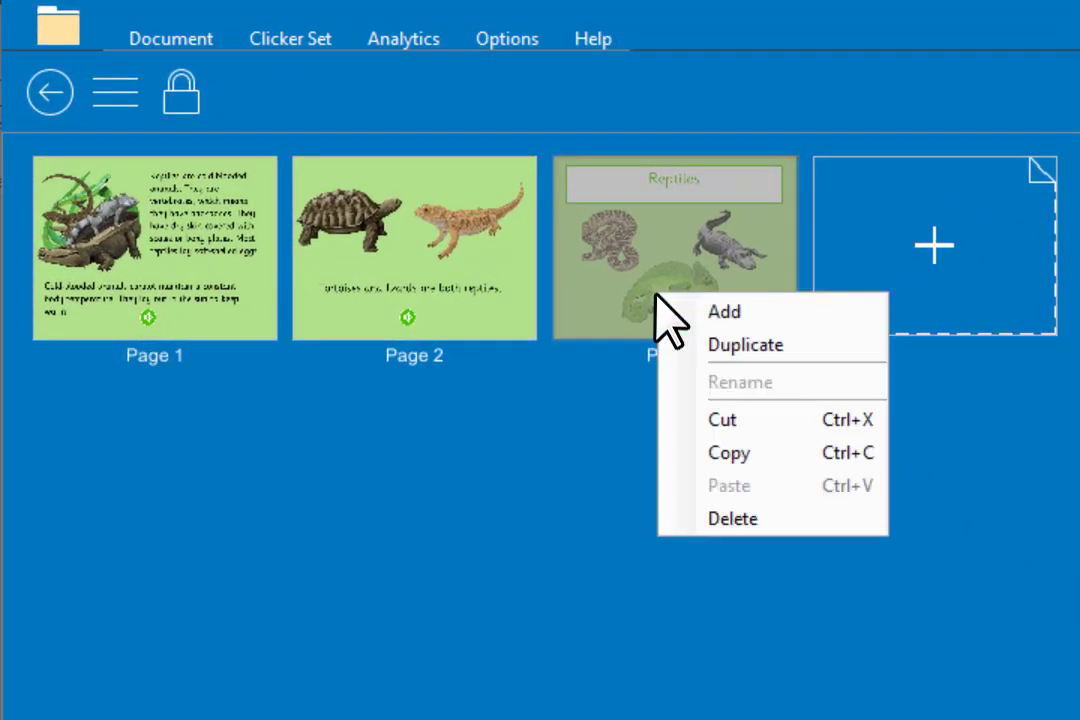
pyautogui.click(545, 465)
pyautogui.moveTo(656, 284); pyautogui.dragTo(28, 315)
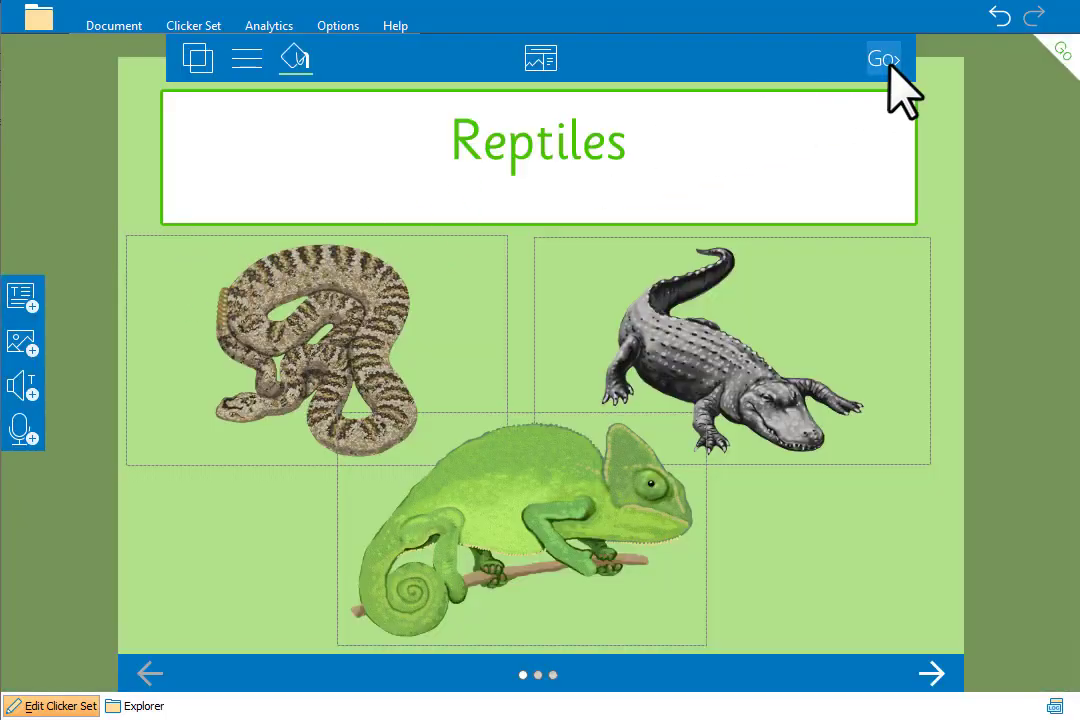
# Run the finished book and page through it from the title page to the tortoise and lizard page
pyautogui.click(883, 62)
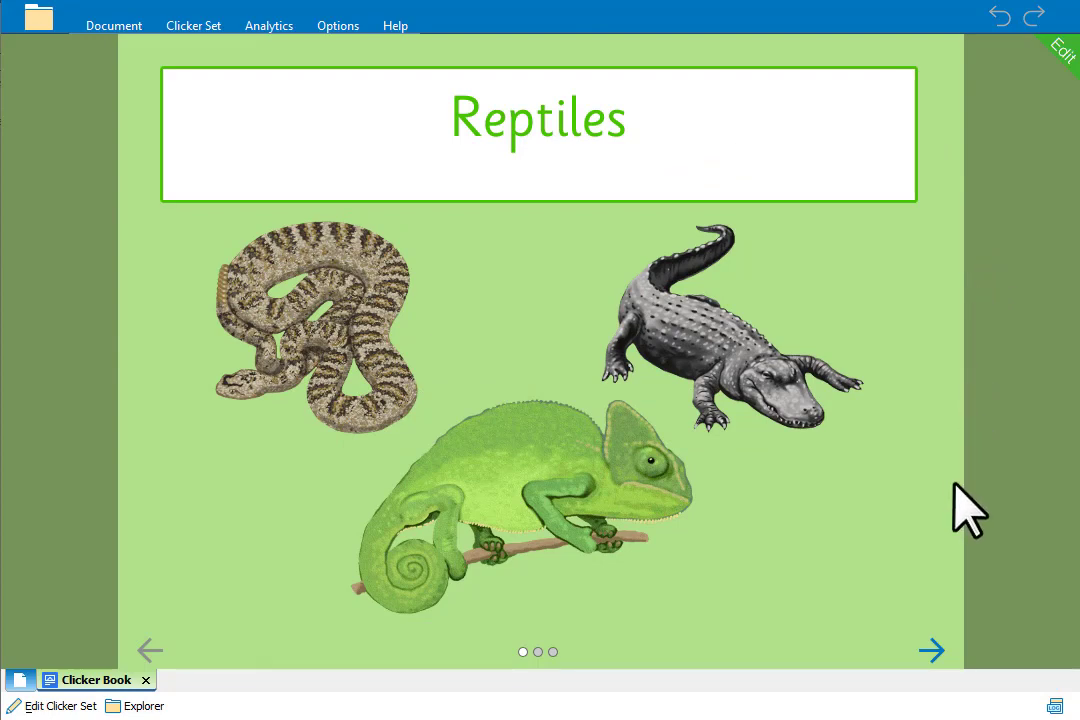
pyautogui.click(932, 650)
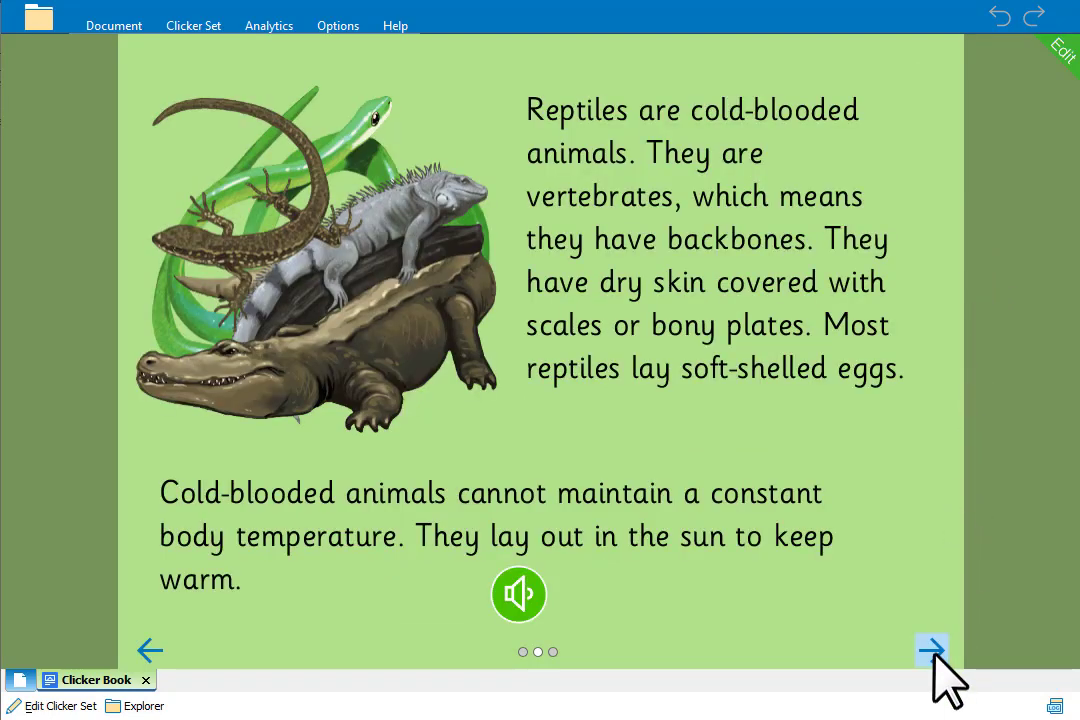
pyautogui.click(932, 650)
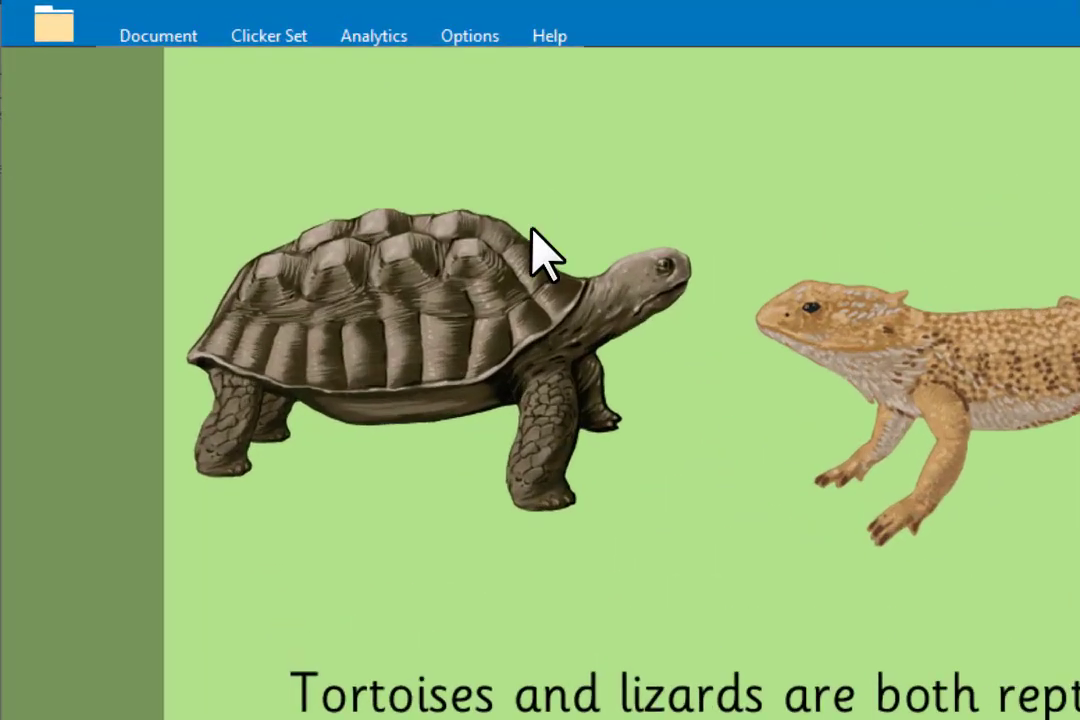
# Filter the LearningGrids resources in Clicker Explorer to show only Clicker Books
pyautogui.click(207, 27)
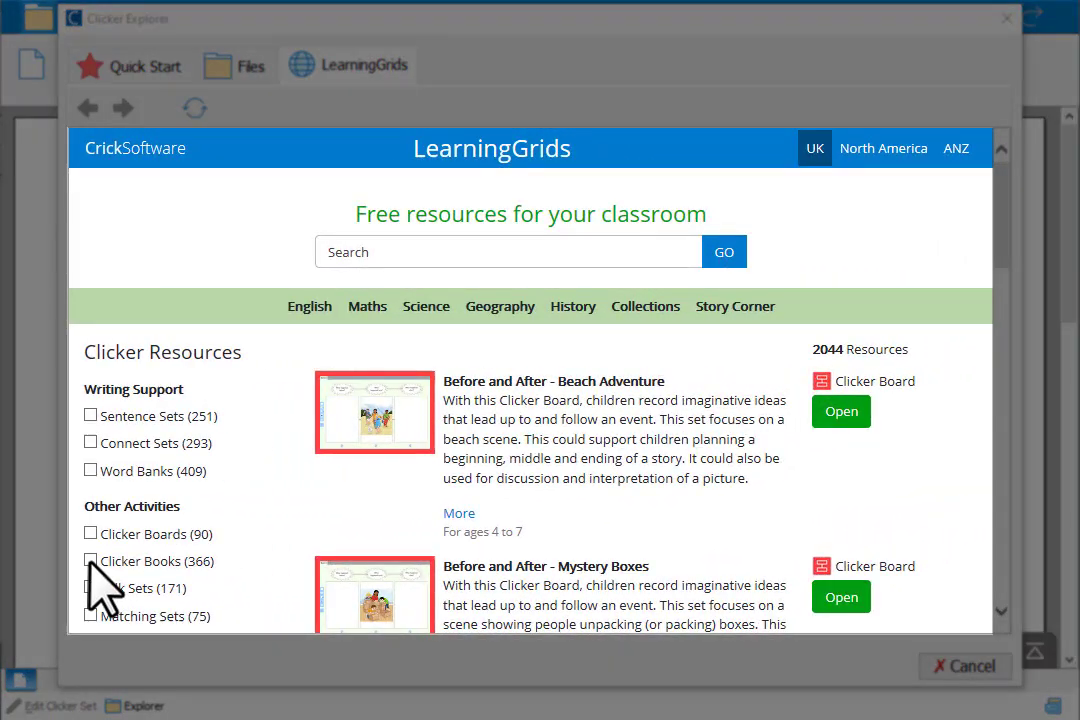
pyautogui.click(90, 561)
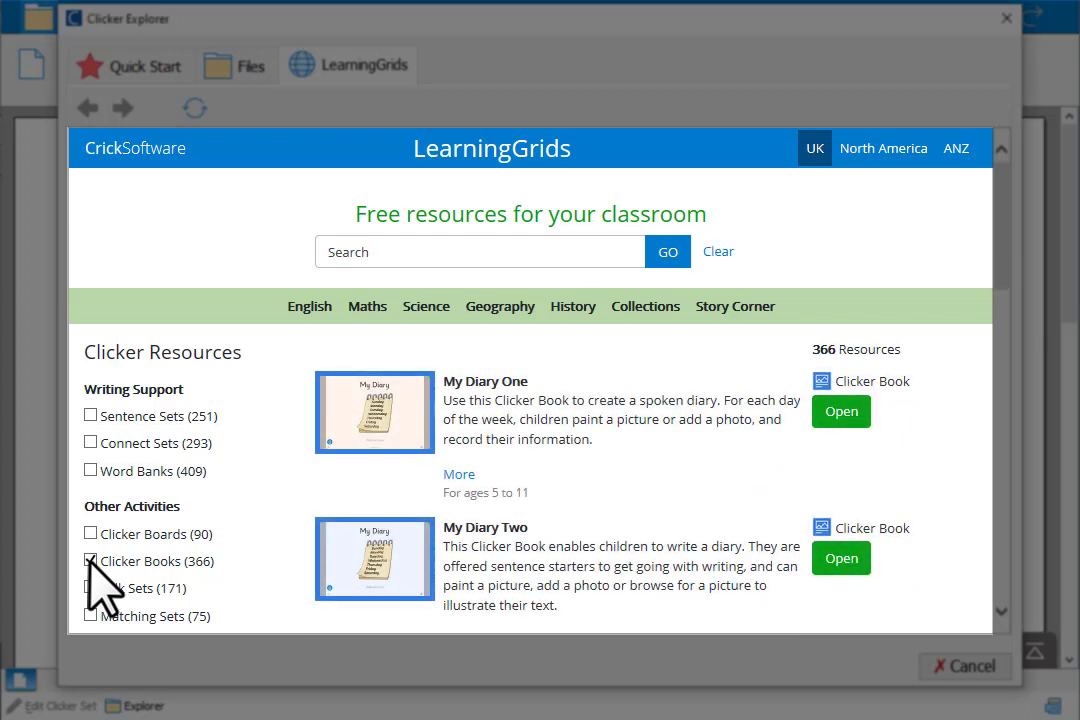